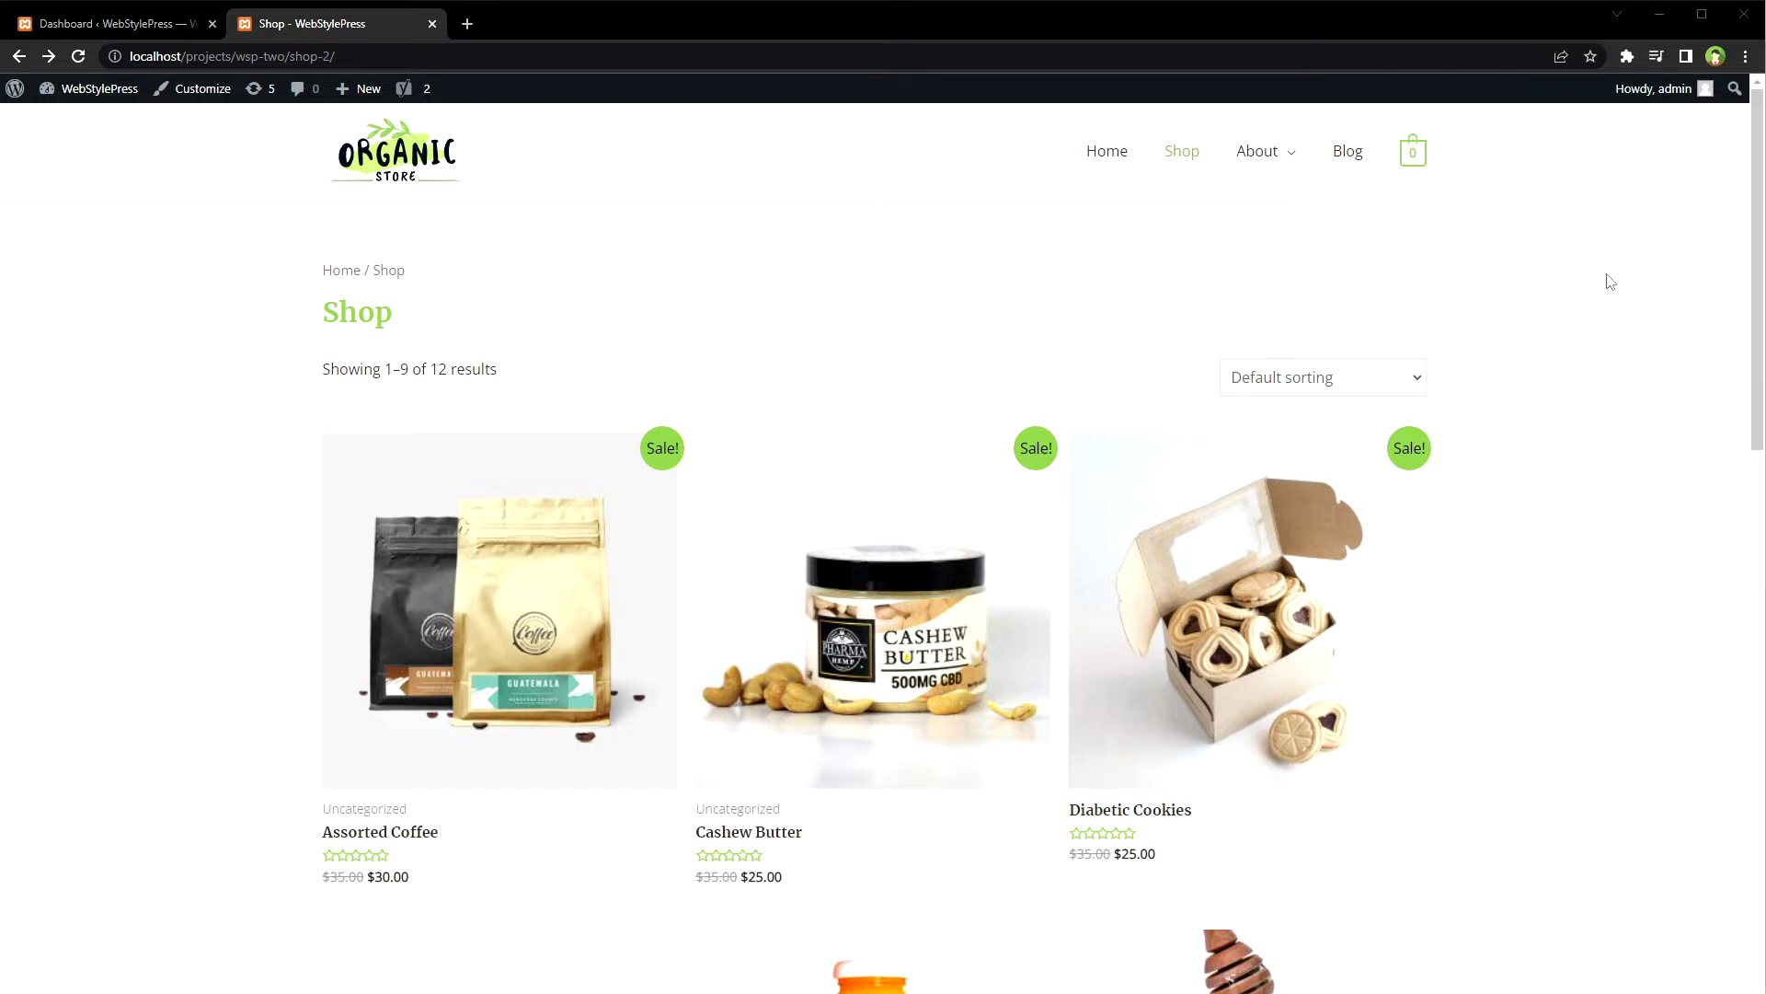
Step: In Plugins > Add New, search for 'Floating Cart for WooCommerce'
mouse_move(1415, 162)
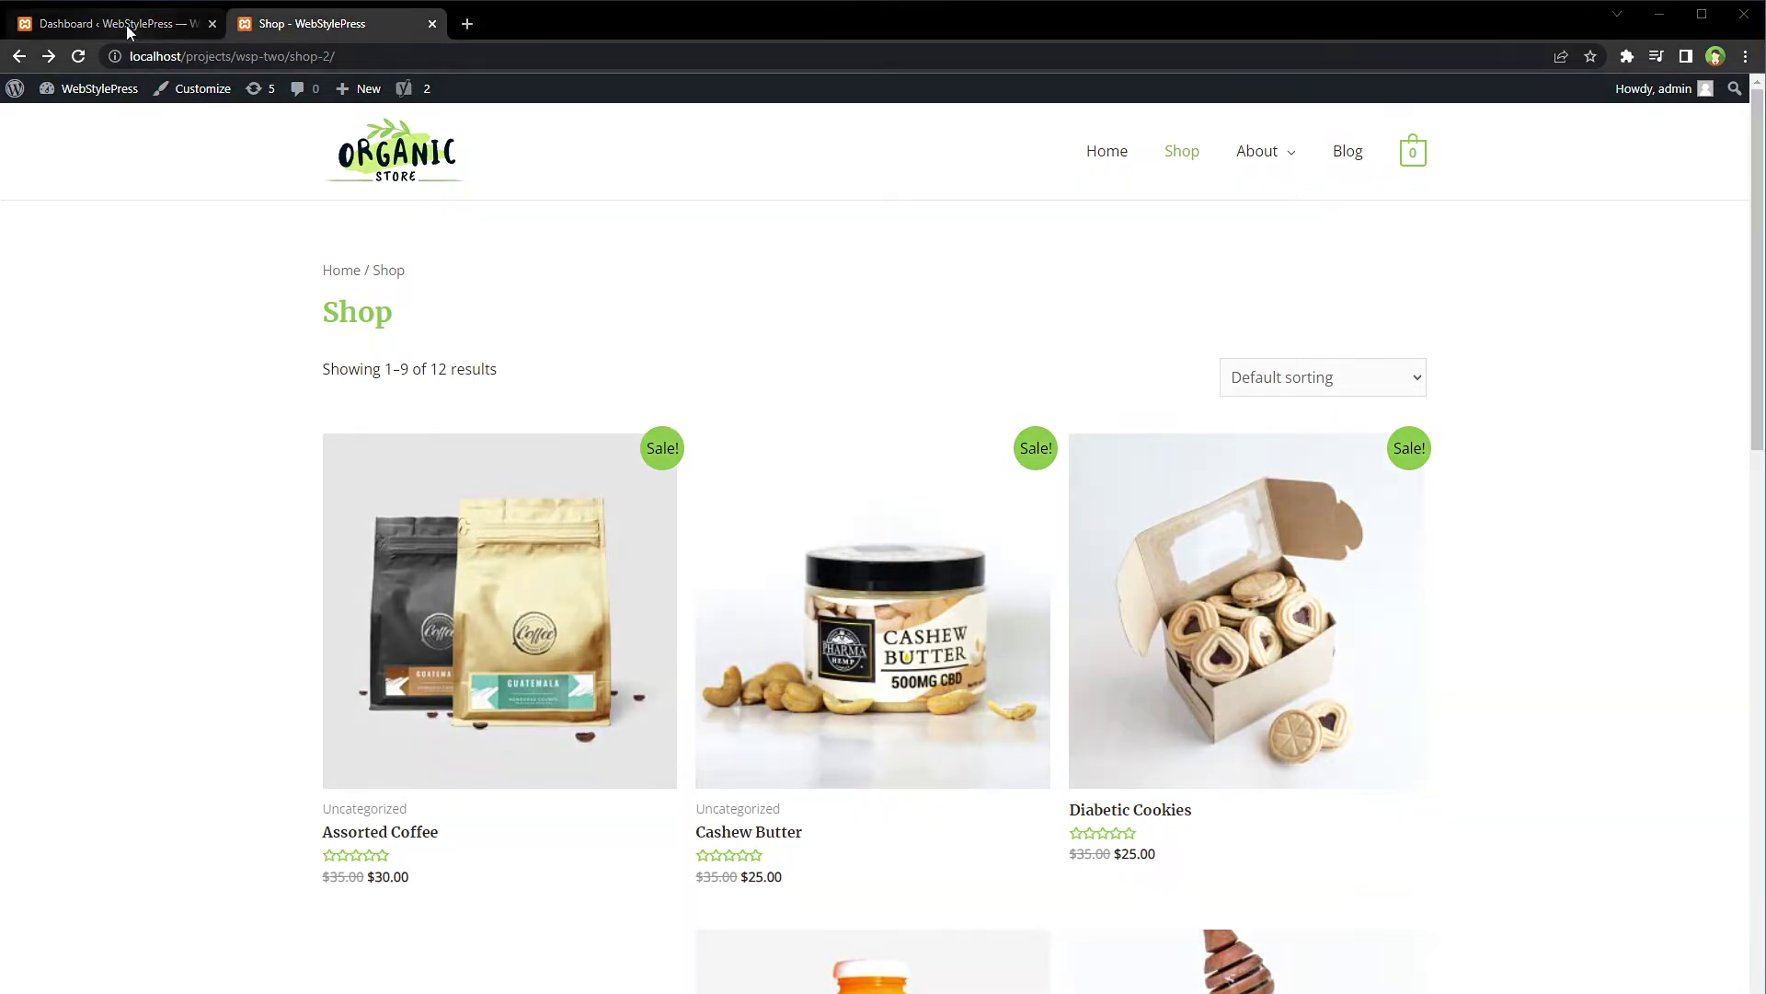
click(125, 25)
mouse_move(67, 767)
click(175, 799)
text(Floating Cart for WooCommerce)
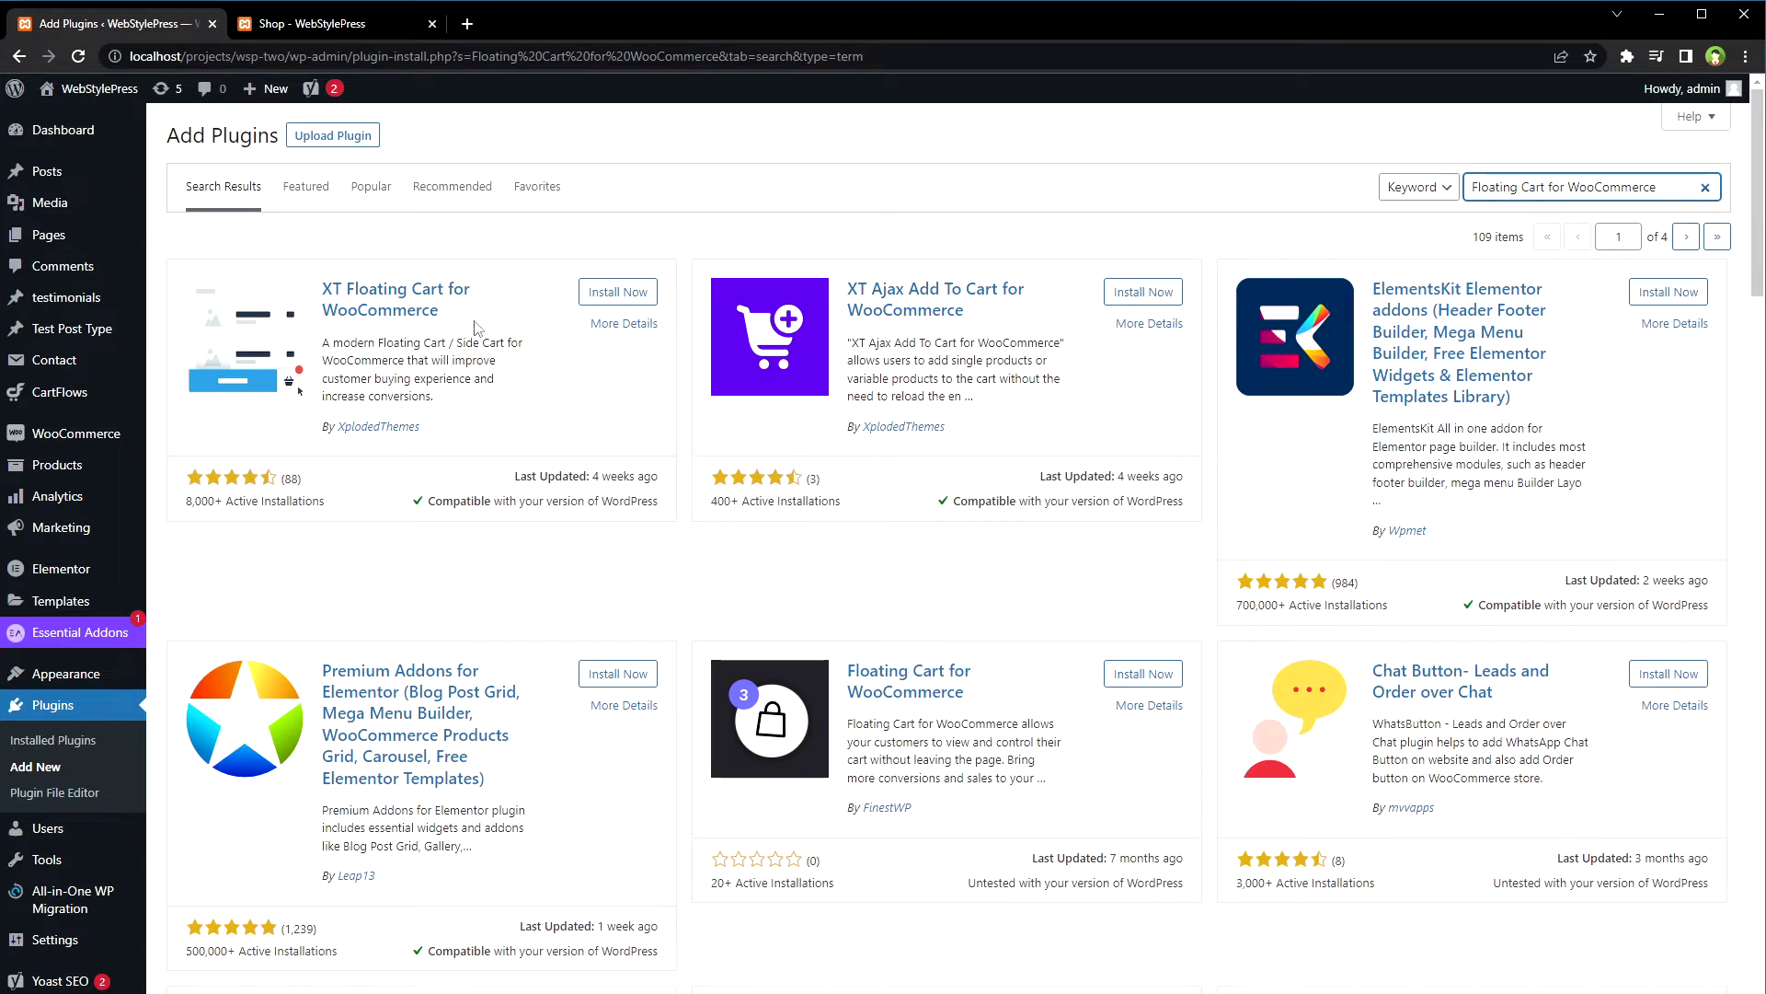
Step: Install and activate XT Floating Cart for WooCommerce, then open XT Plugins > Floating Cart
click(634, 295)
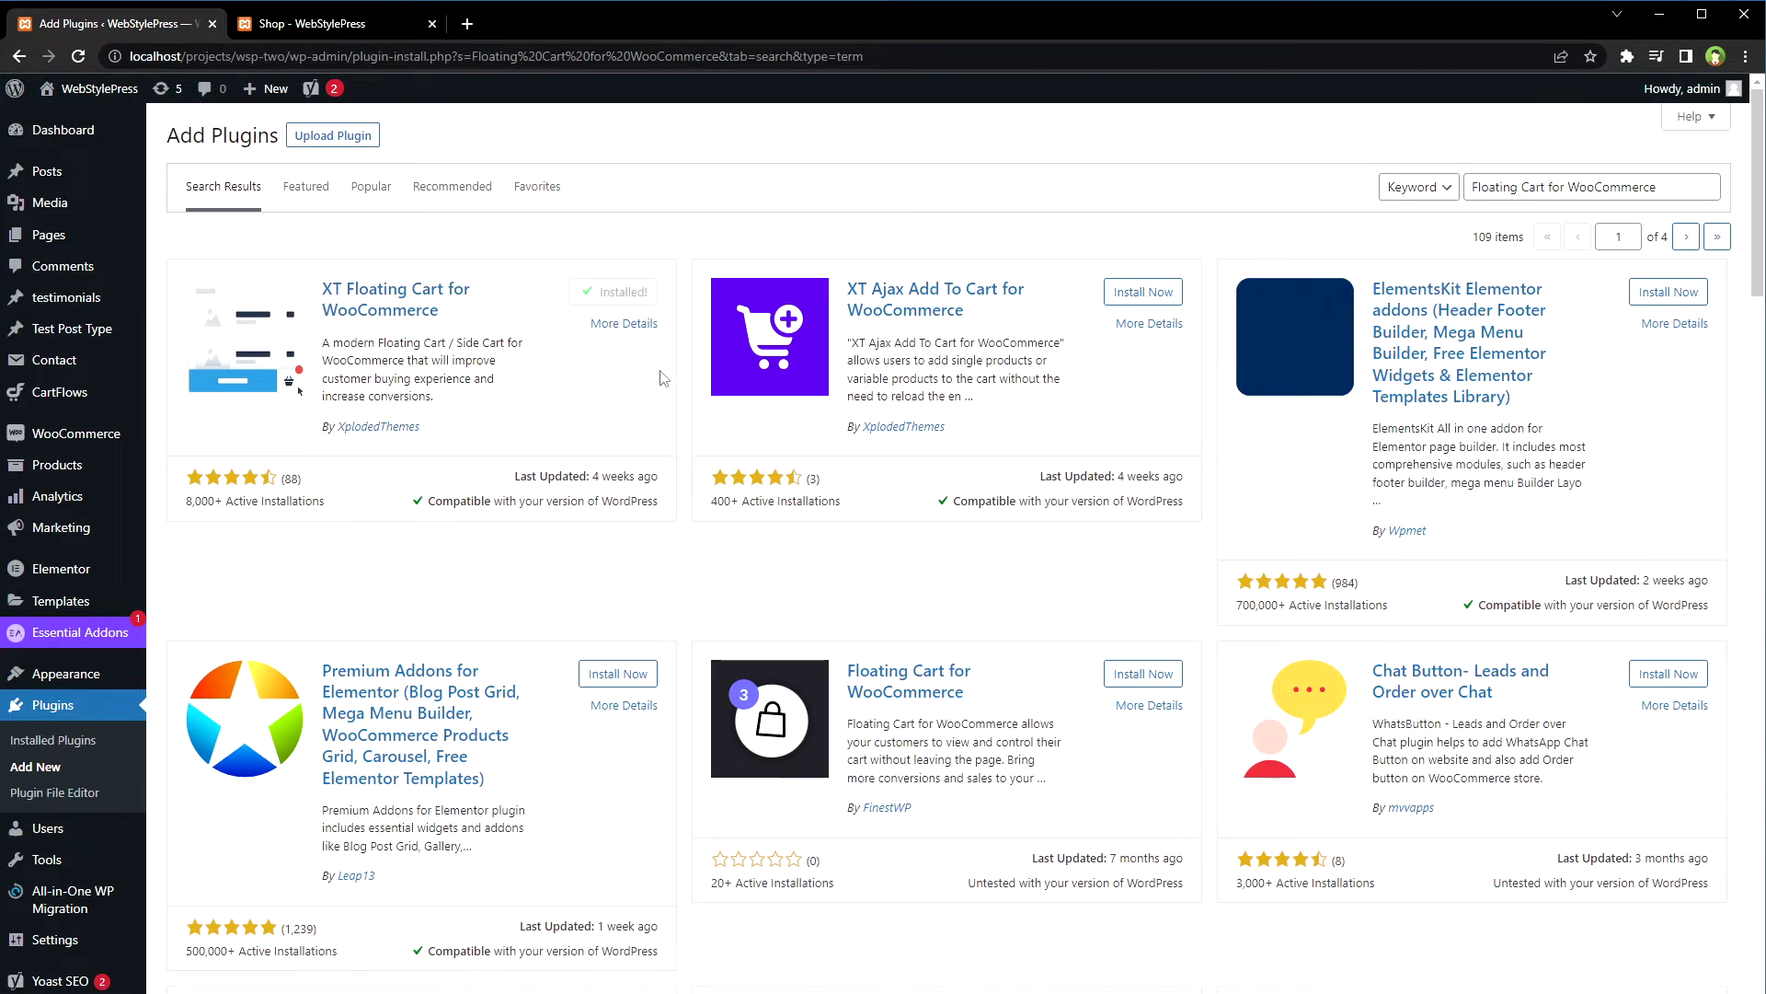
click(628, 303)
mouse_move(56, 736)
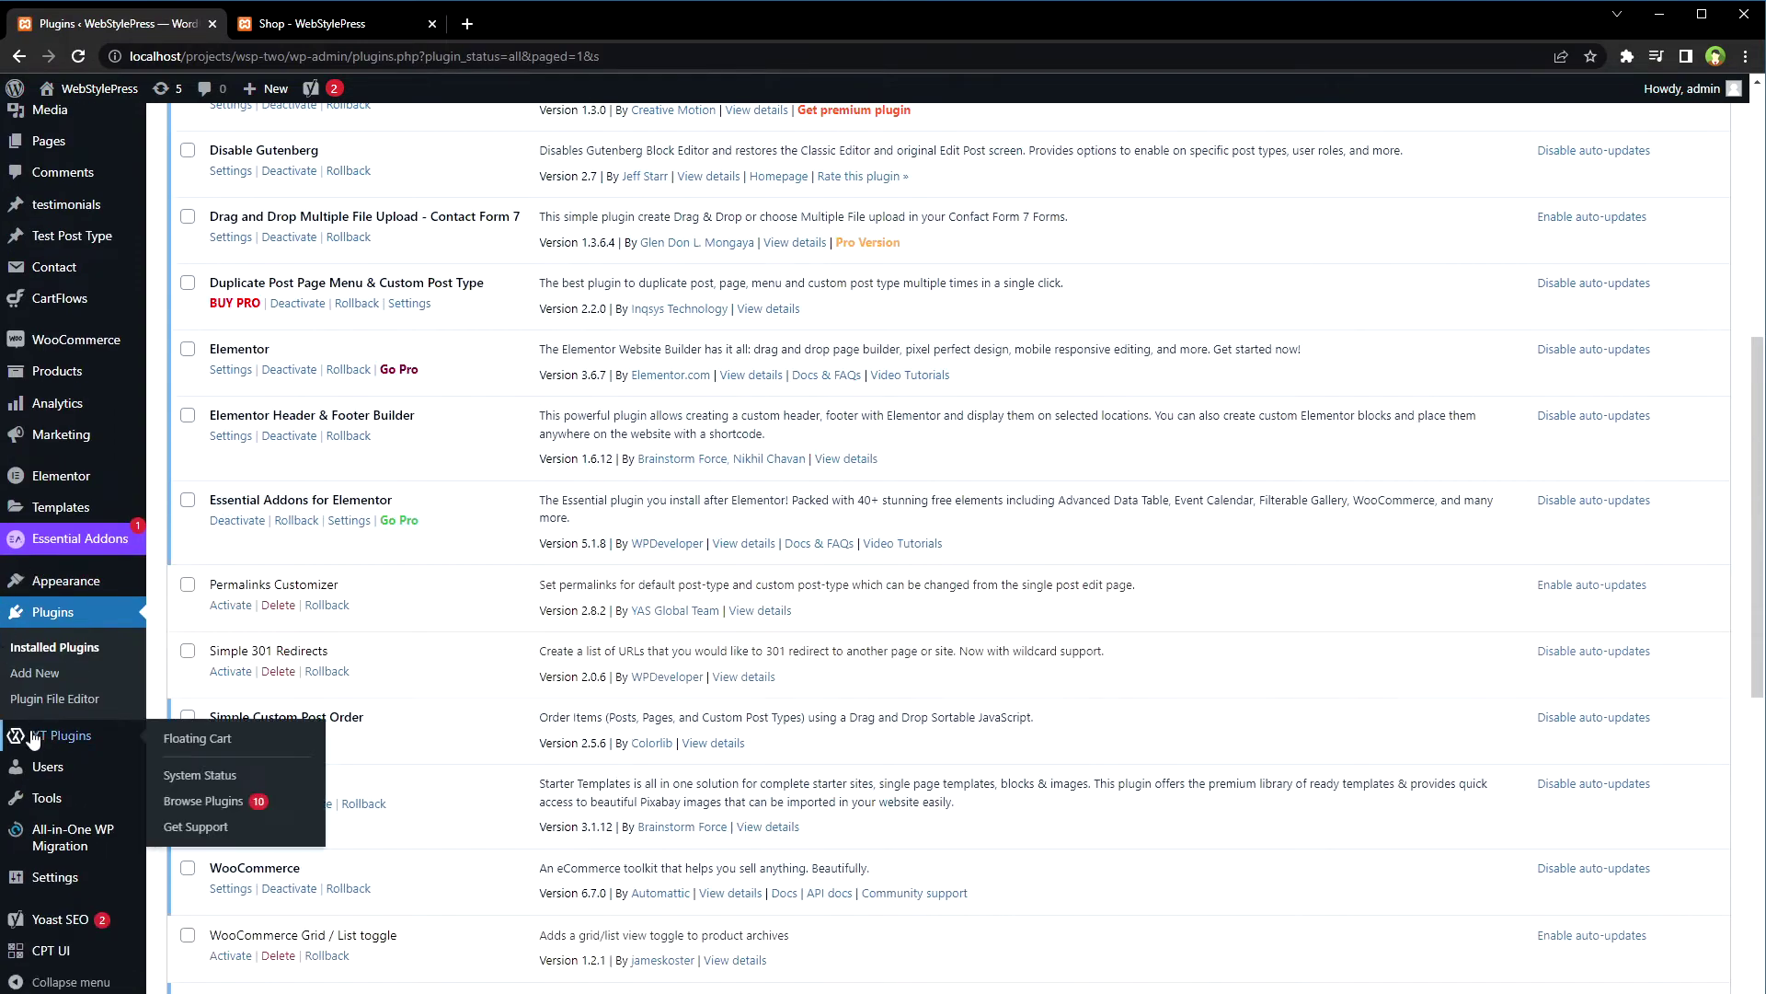
click(188, 738)
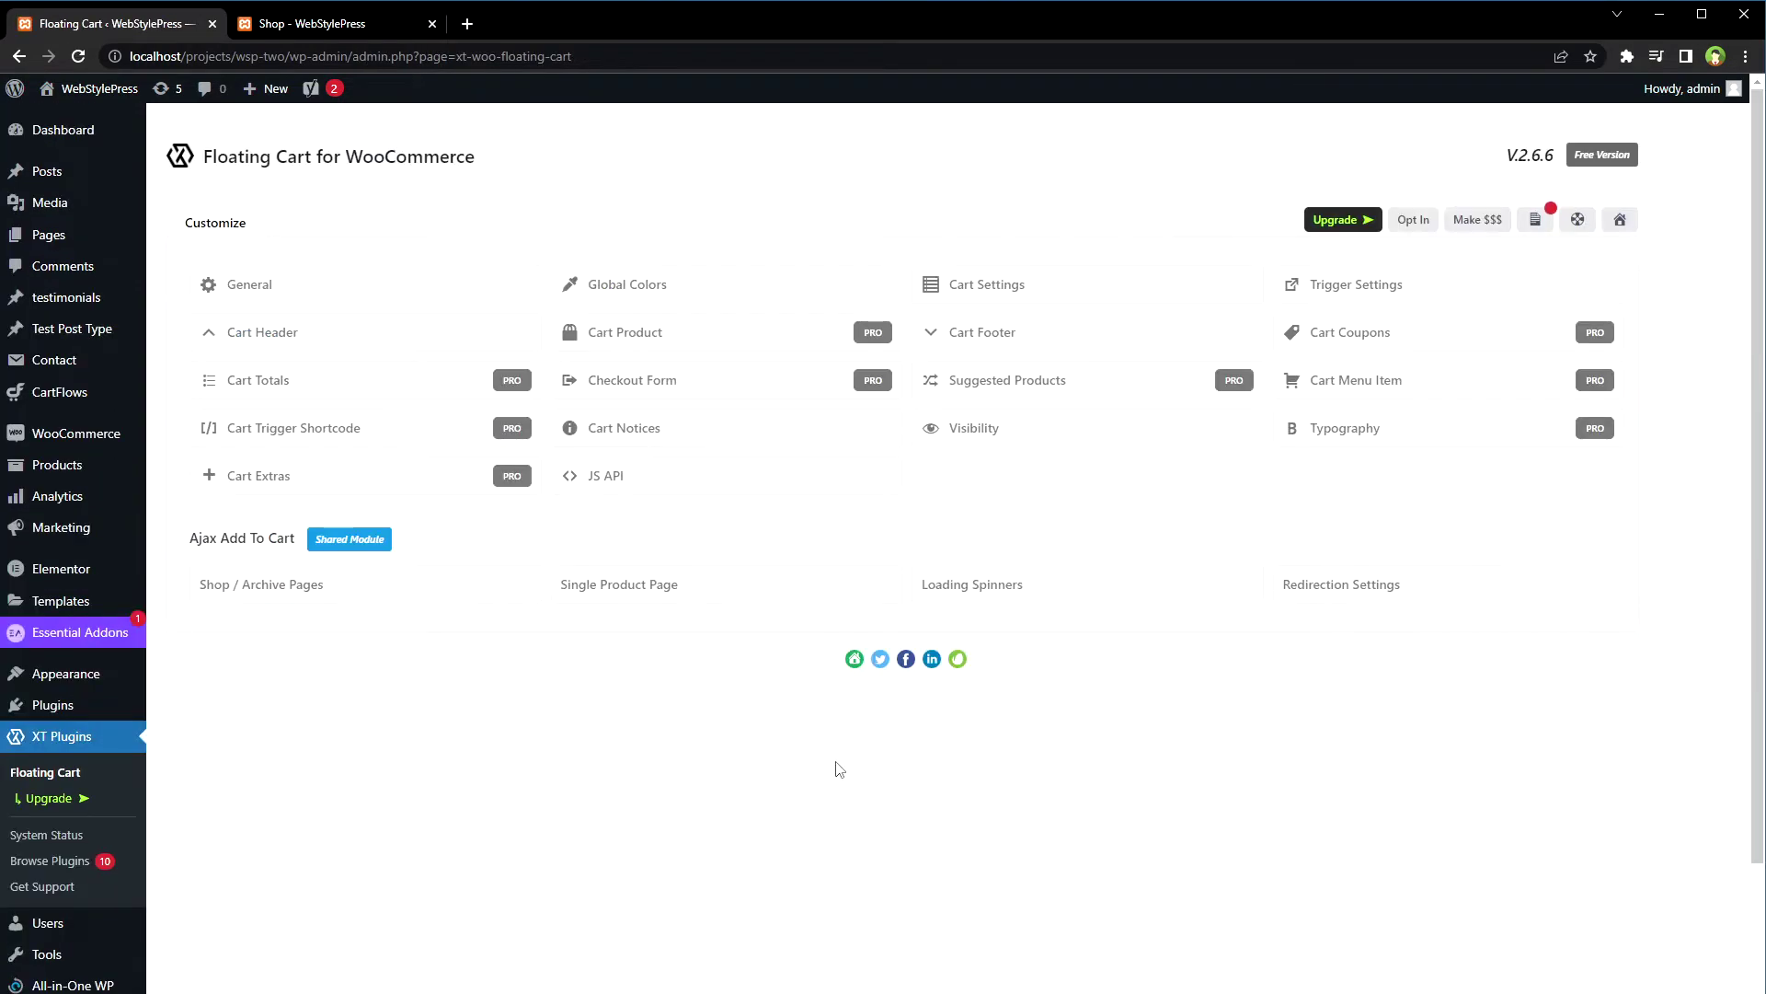
Step: Reload the Shop page and add Assorted Coffee to the cart from its product page
click(378, 22)
right_click(237, 428)
click(245, 476)
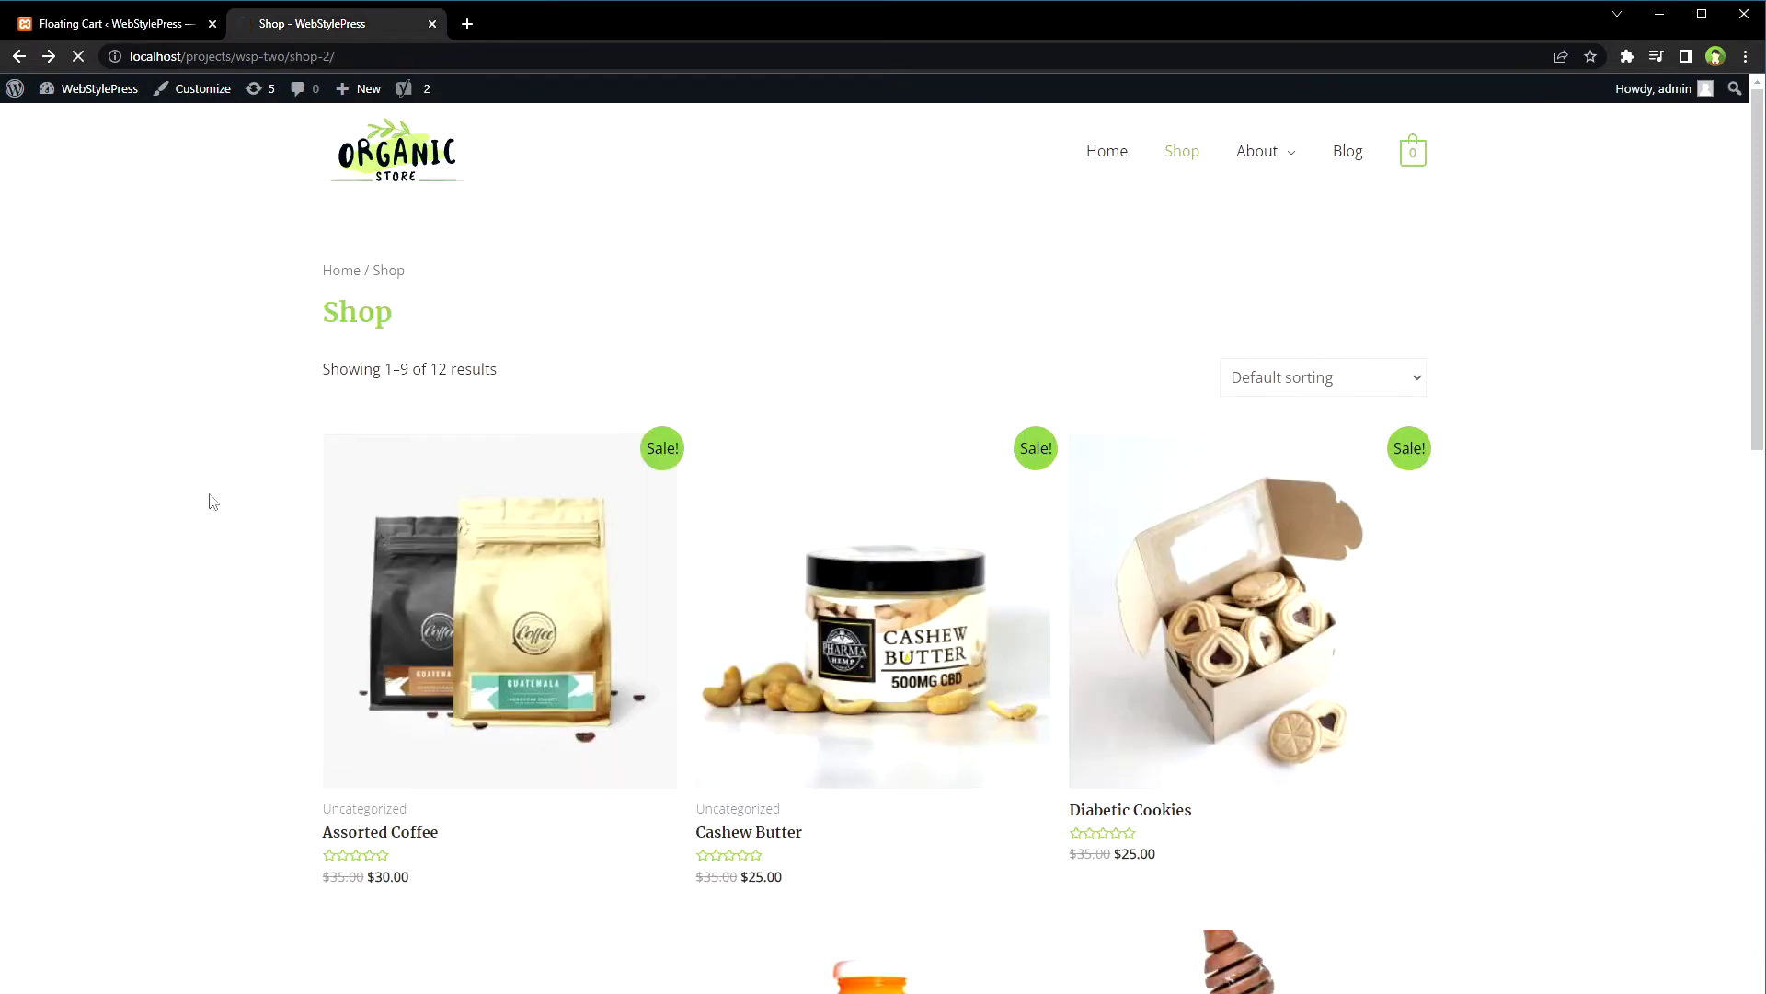
click(444, 520)
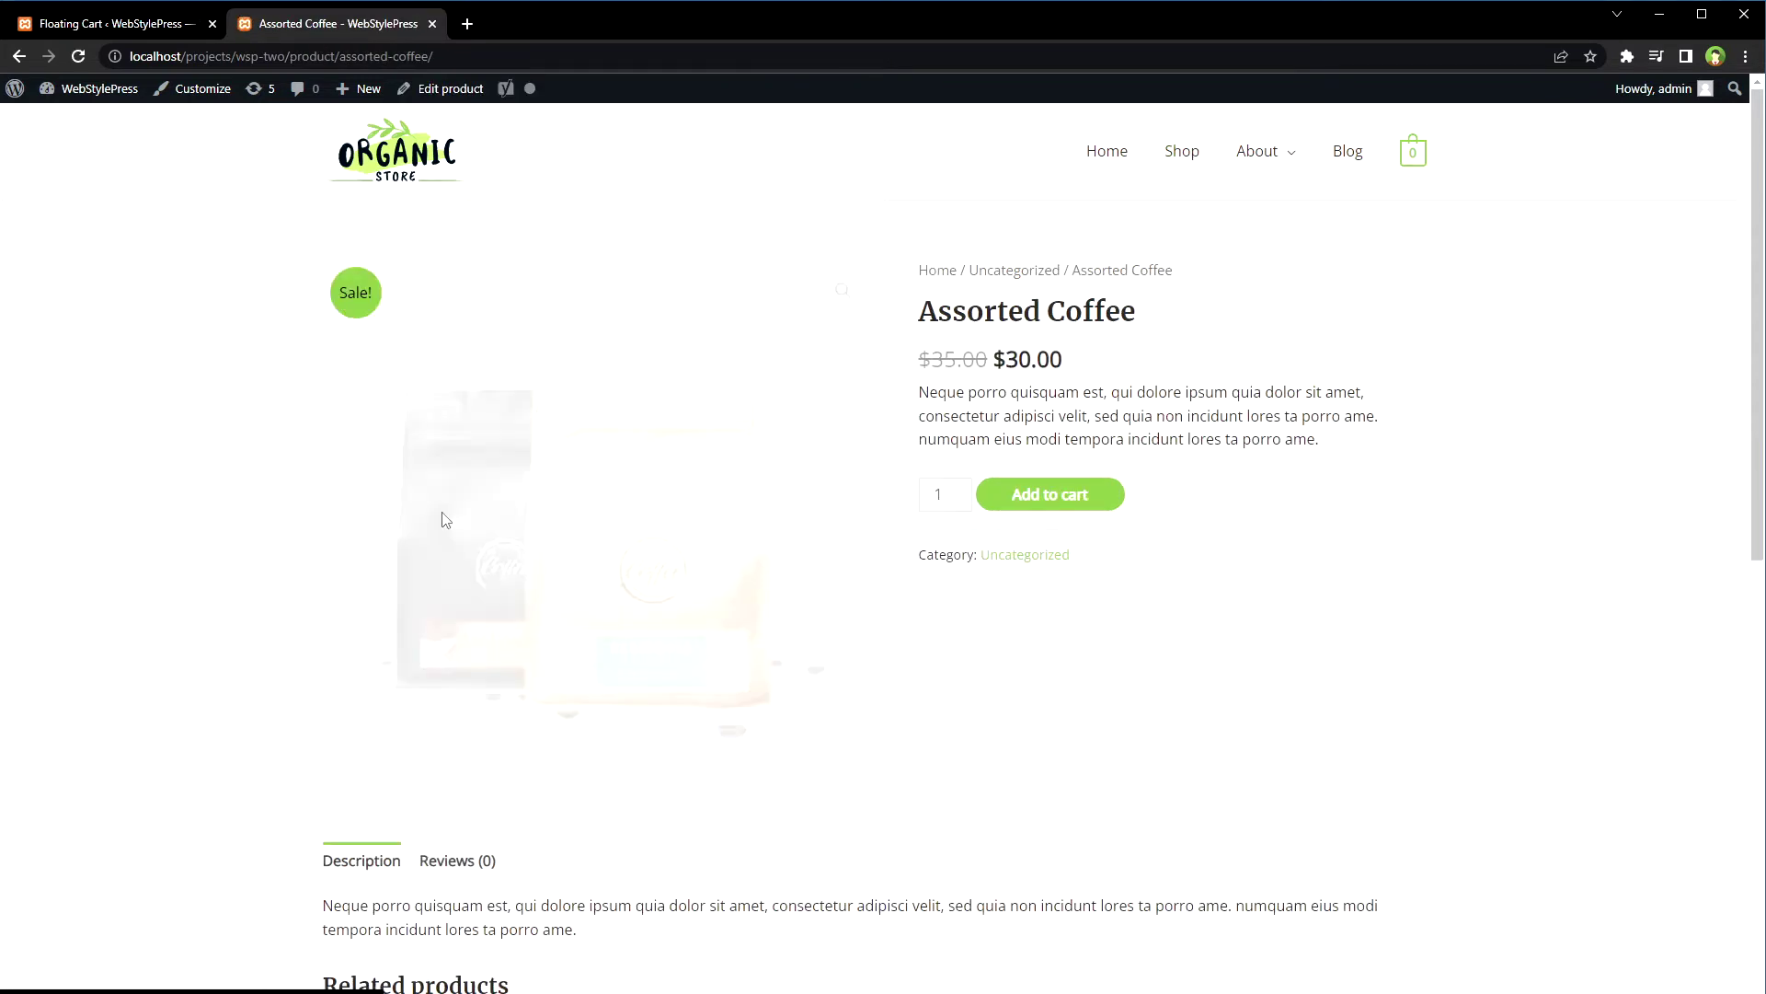
click(1104, 506)
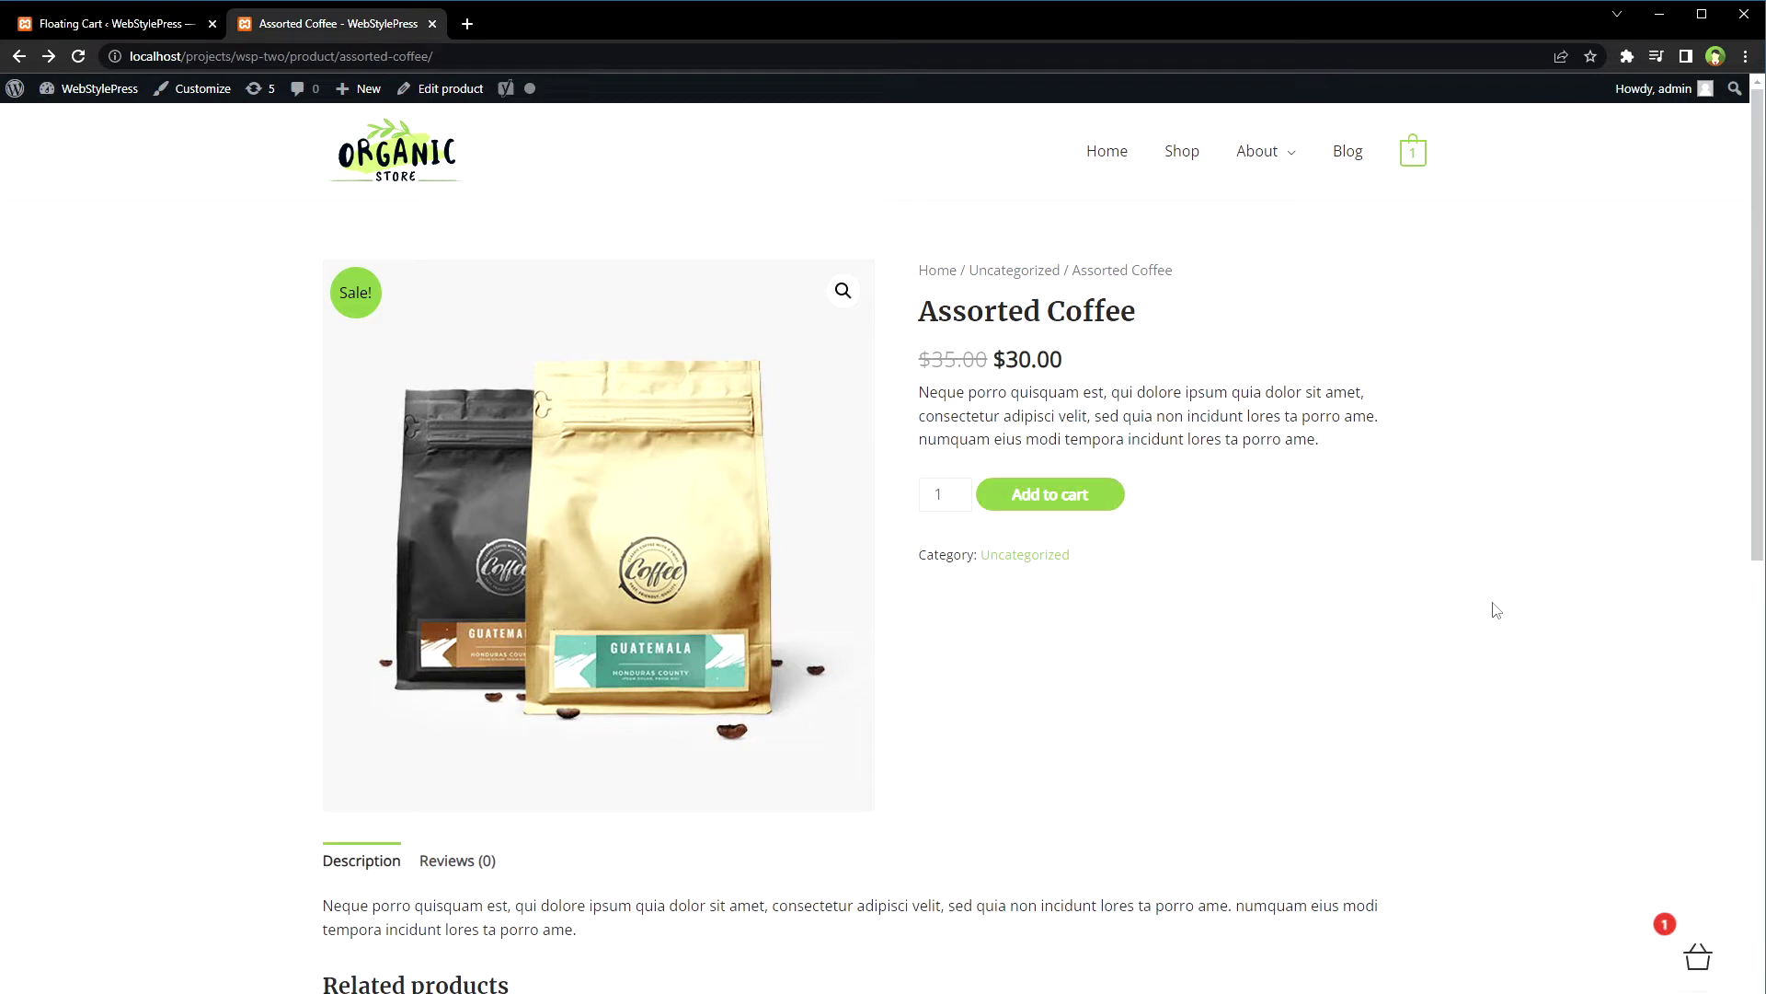
Step: In the floating cart, raise Assorted Coffee to quantity 4, then test Remove and Undo
click(1700, 957)
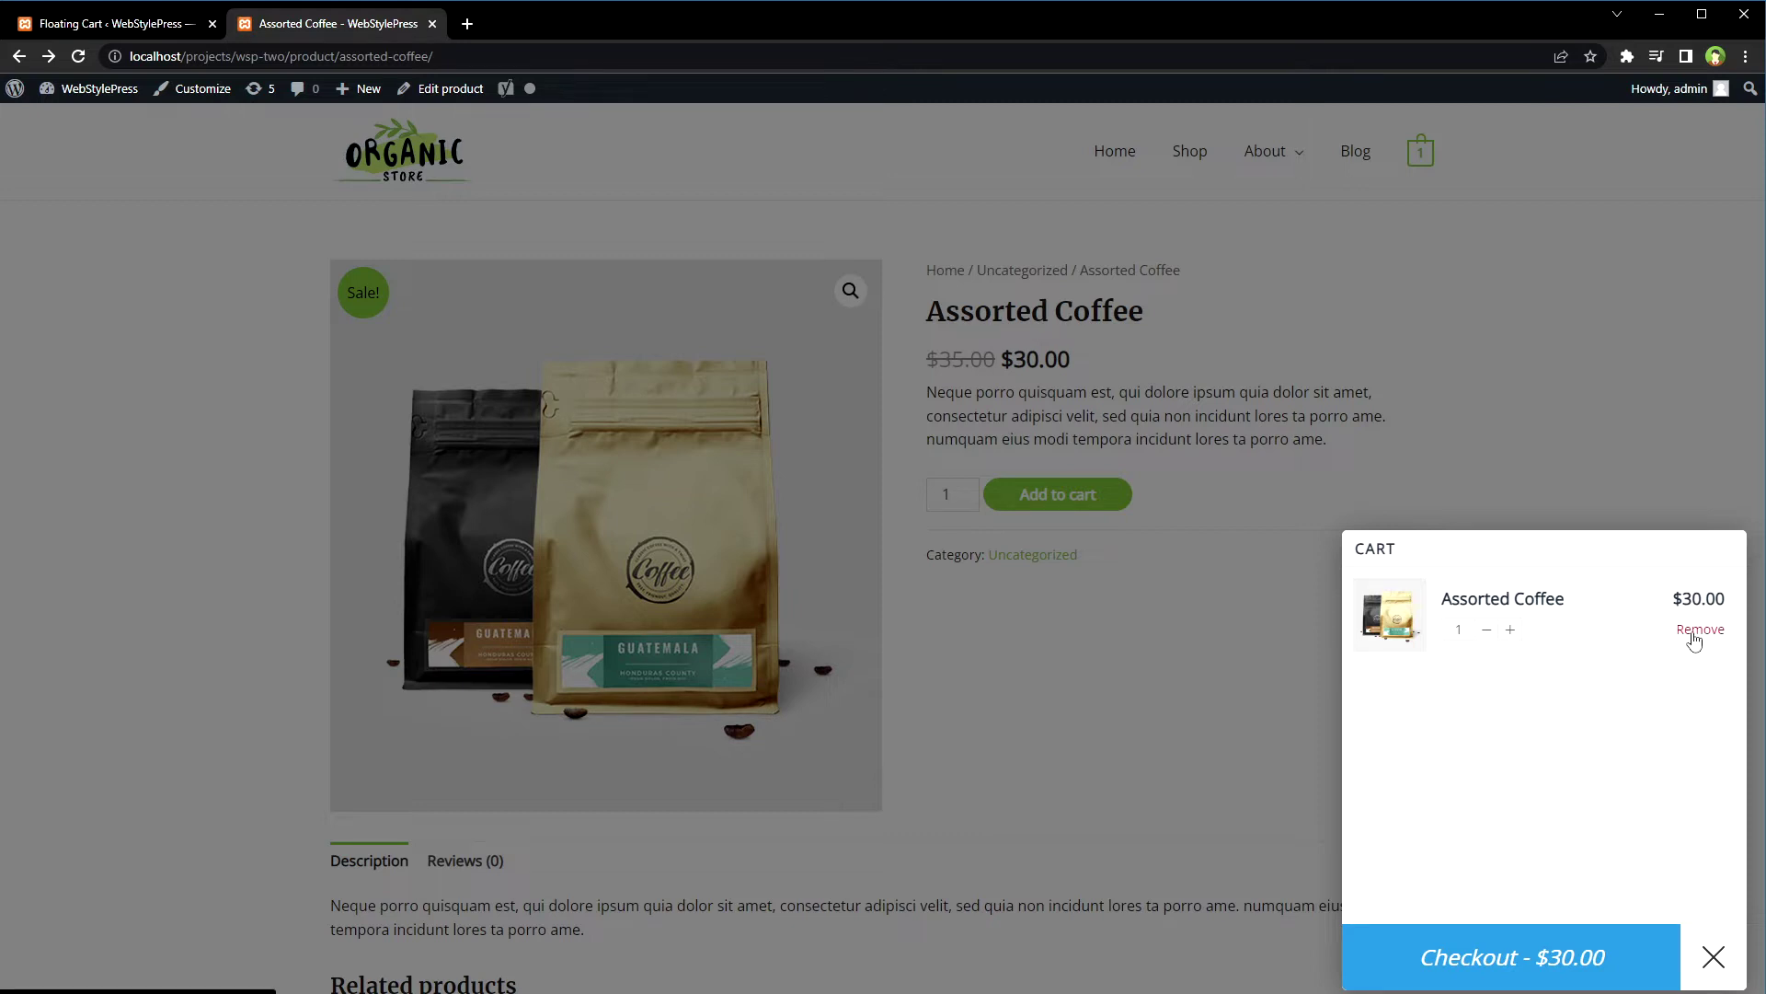
click(1511, 633)
click(1511, 633)
click(1511, 633)
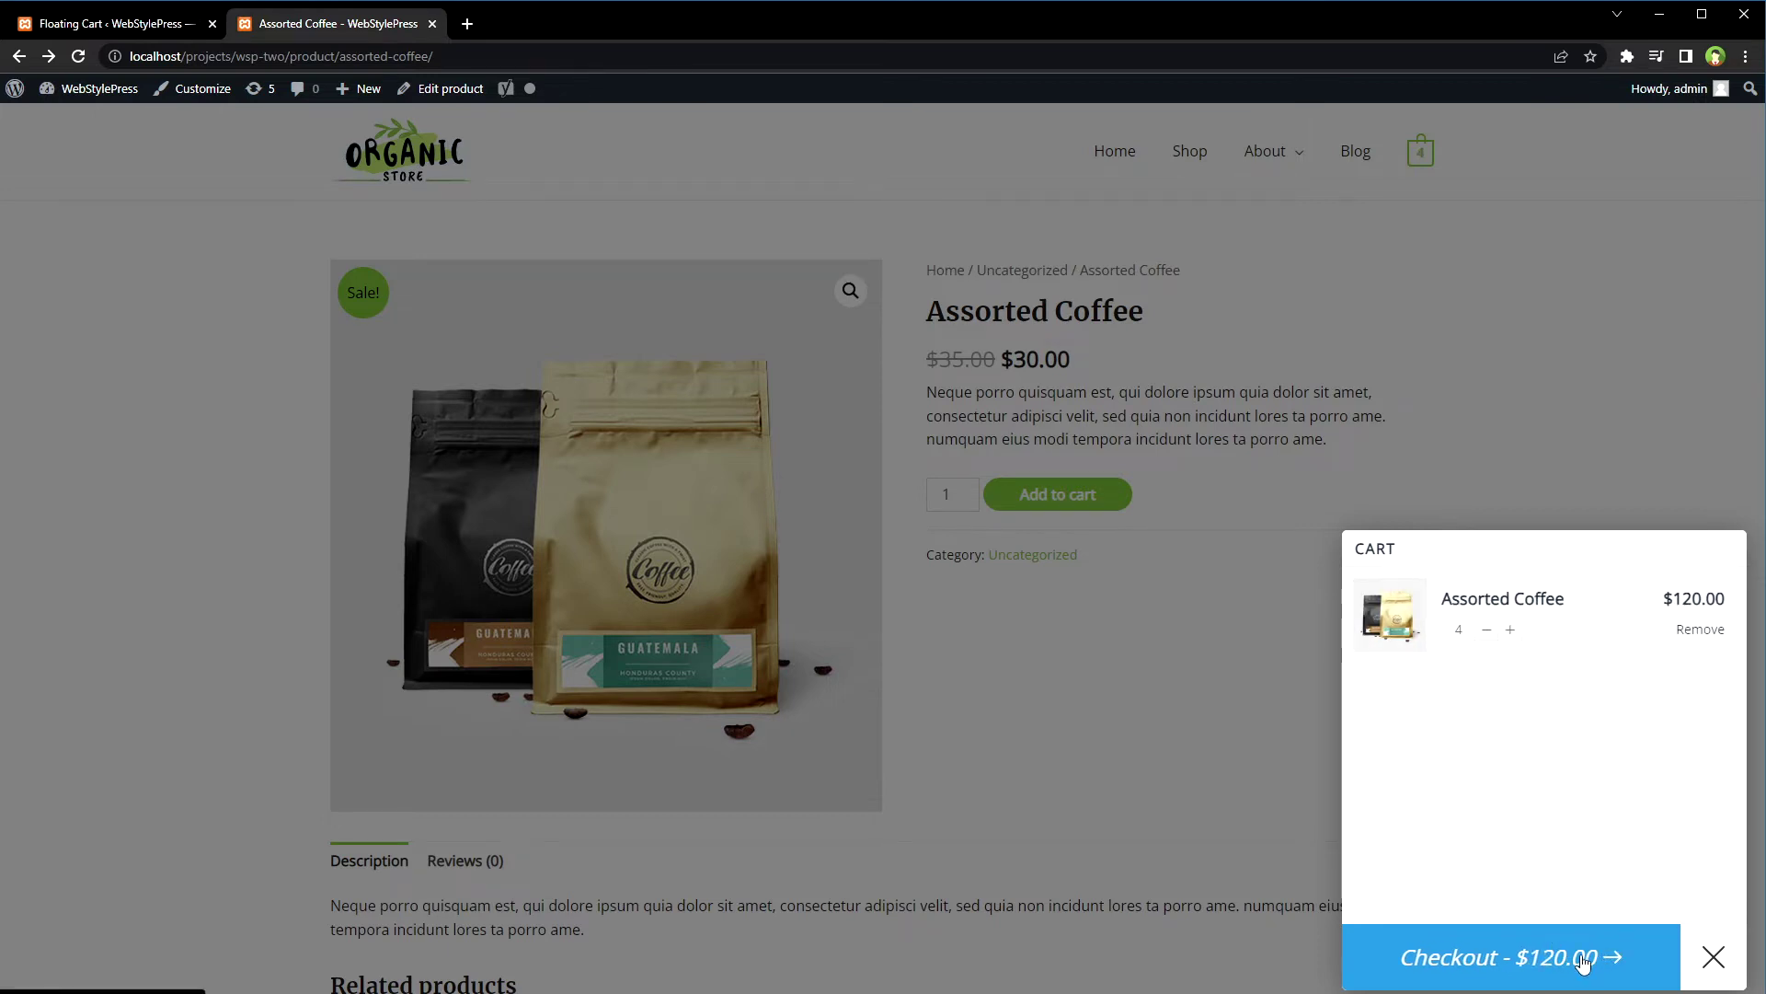
click(1698, 631)
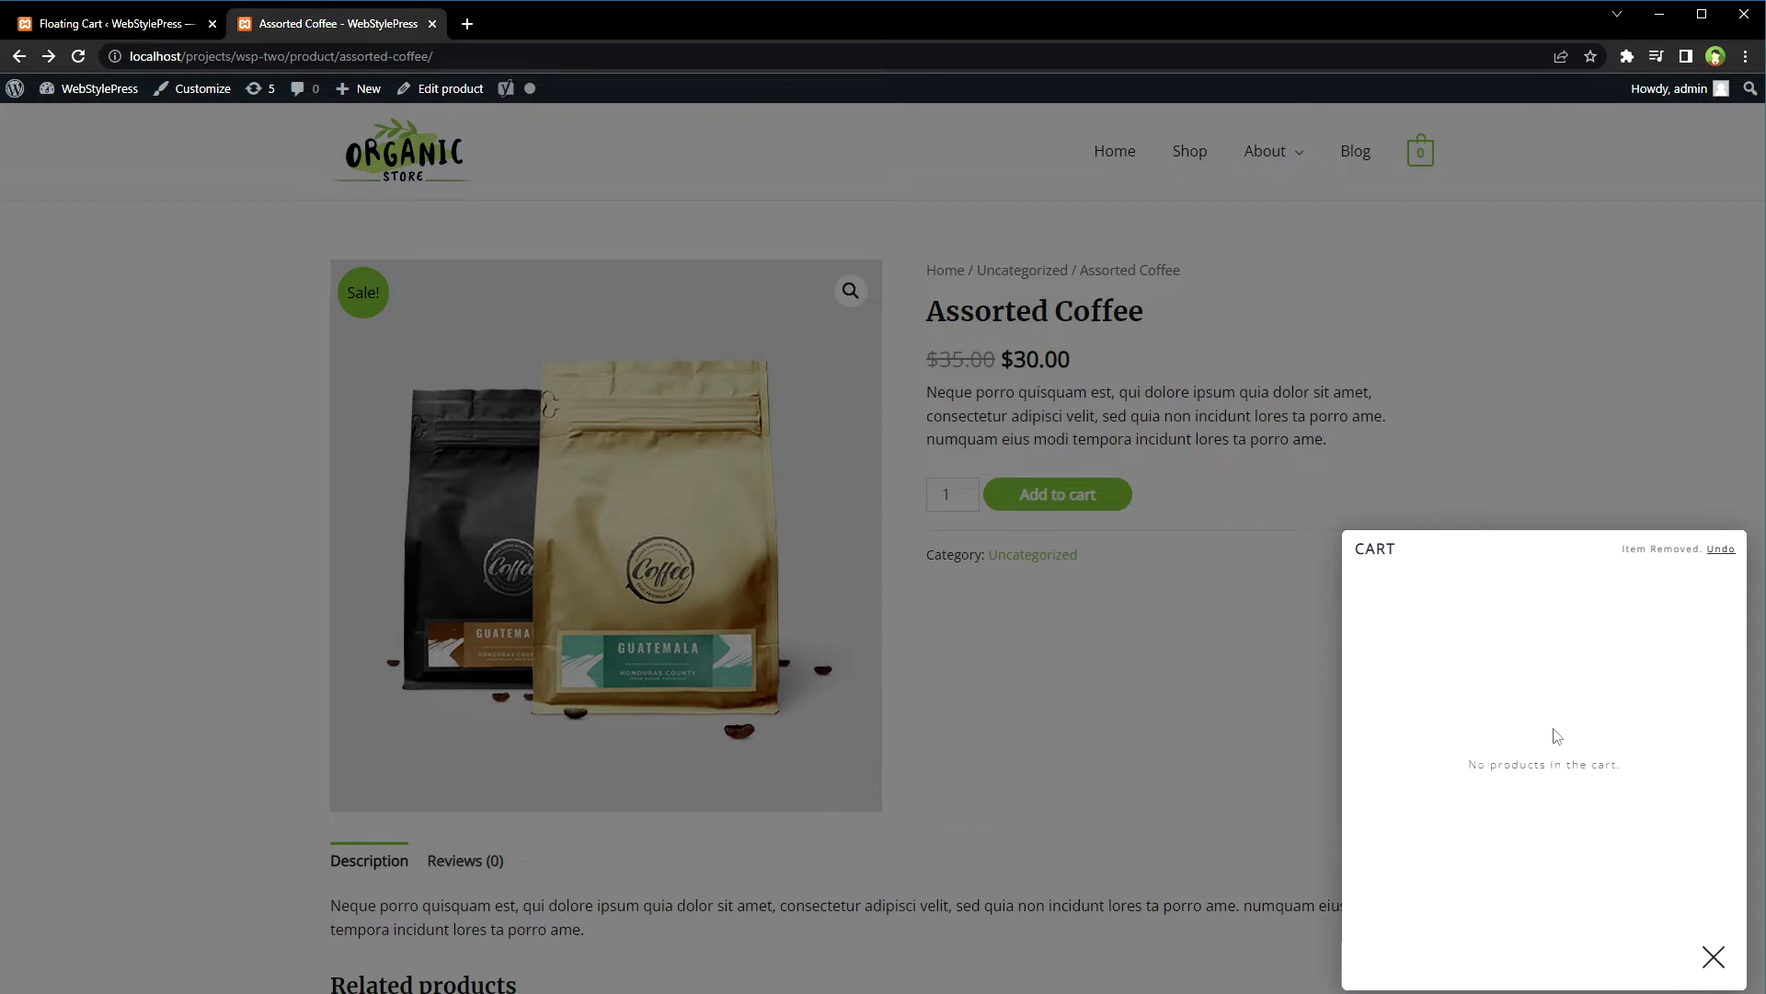
click(1720, 550)
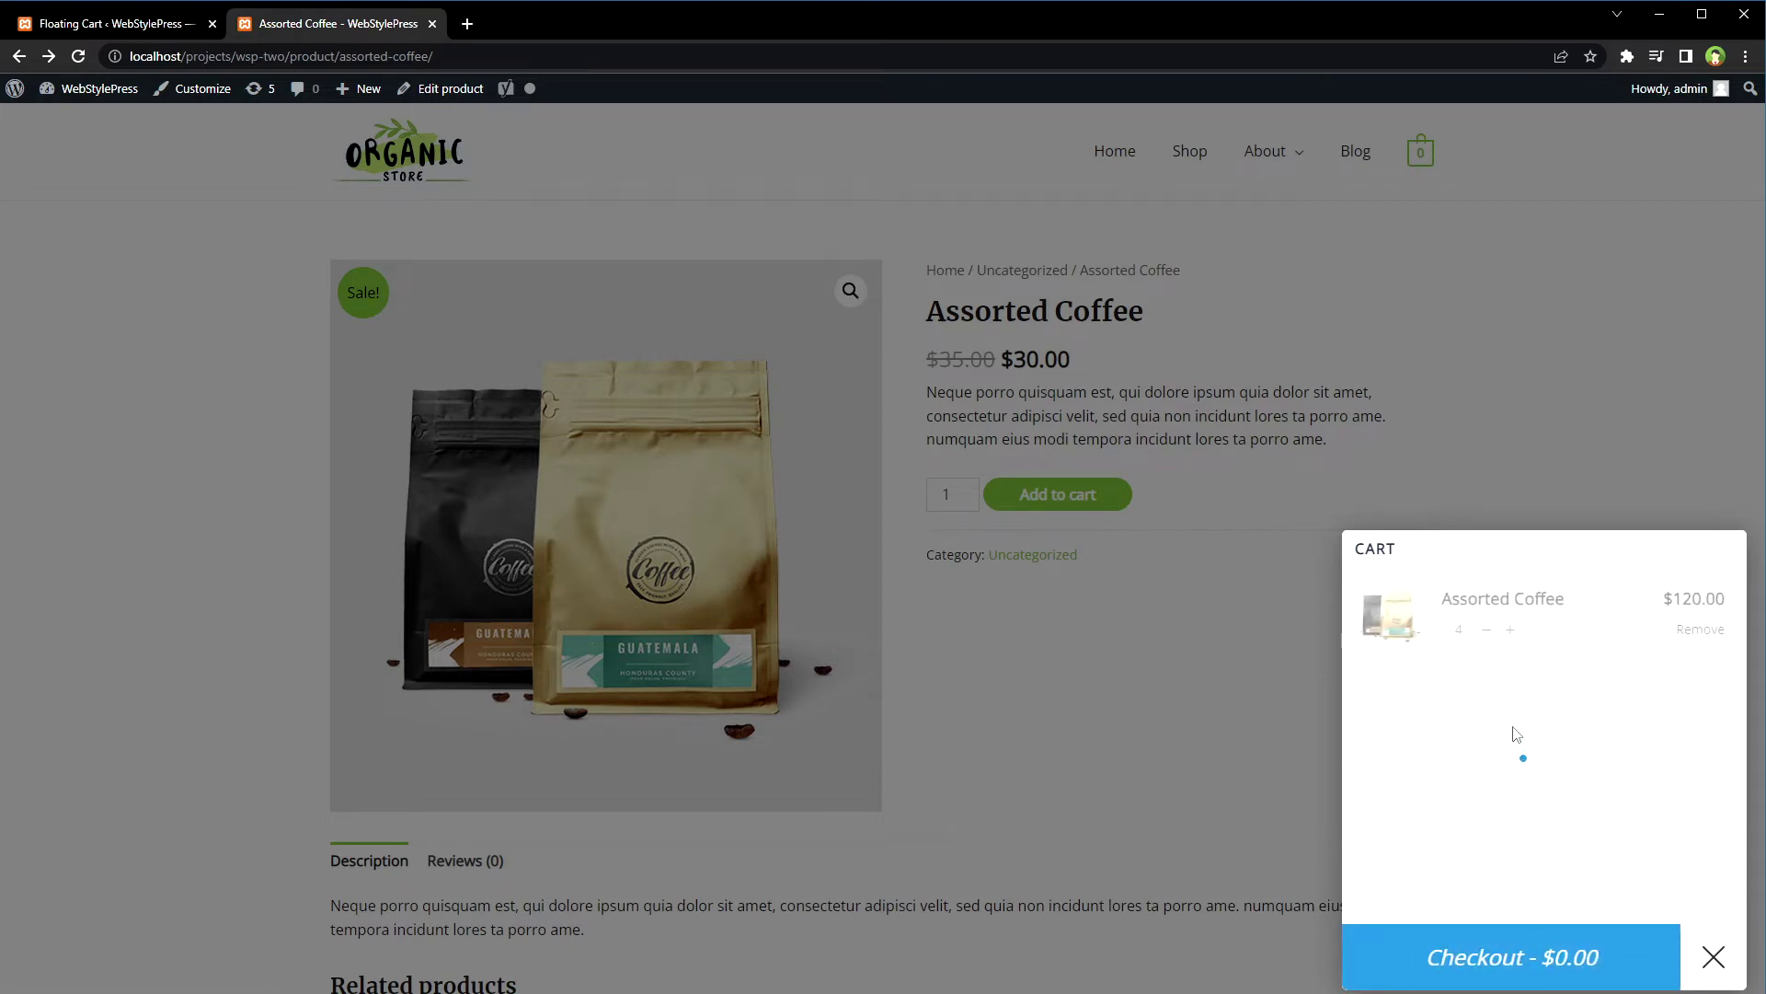
Step: Close the floating cart, return to the shop and add Diabetic Cookies to the cart
click(1123, 732)
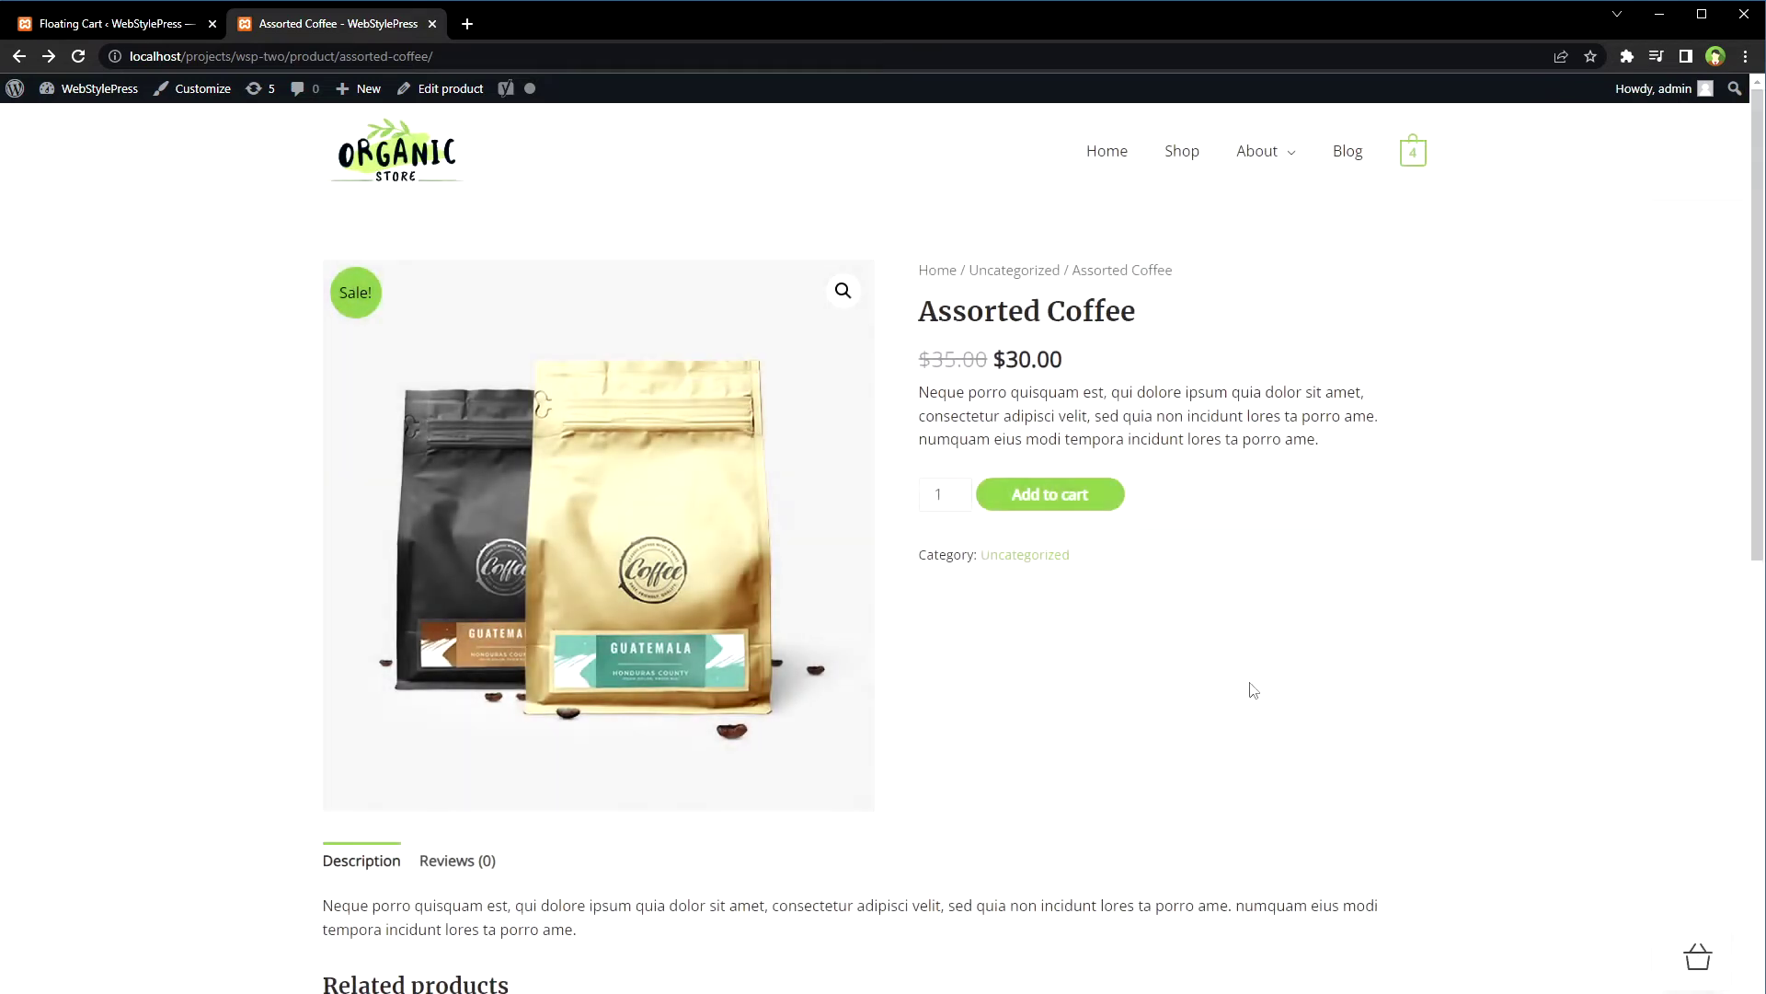
click(1194, 171)
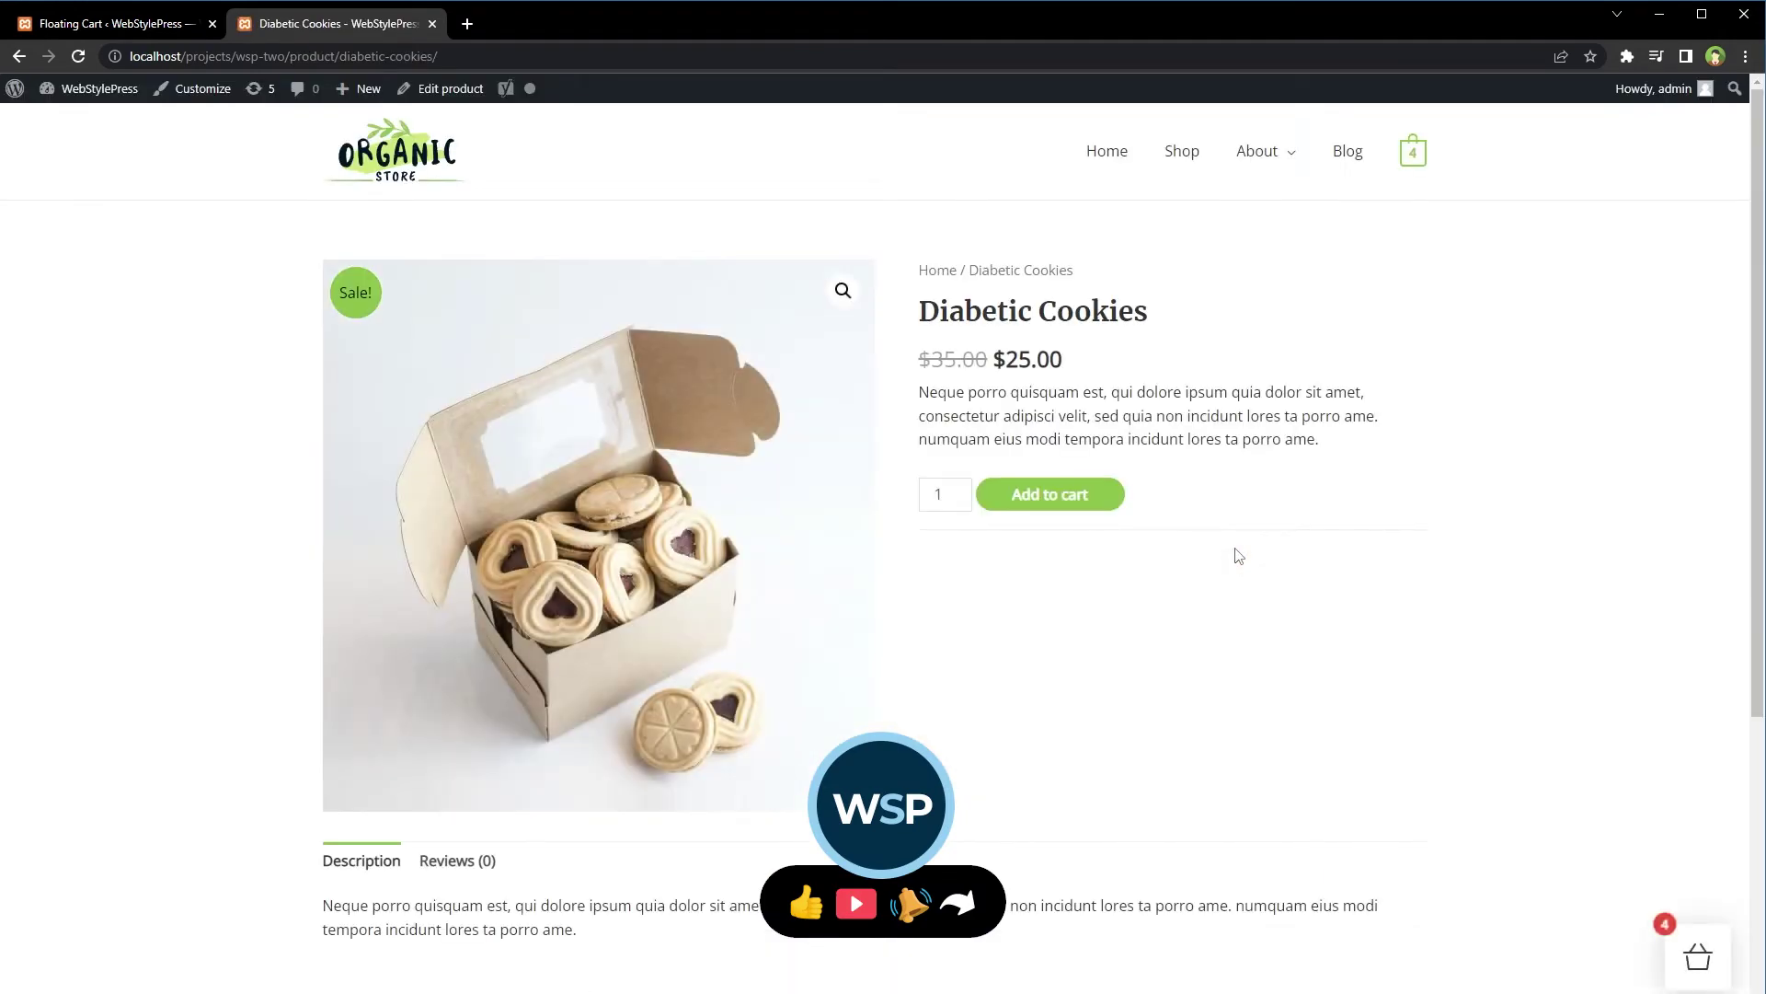
click(1084, 498)
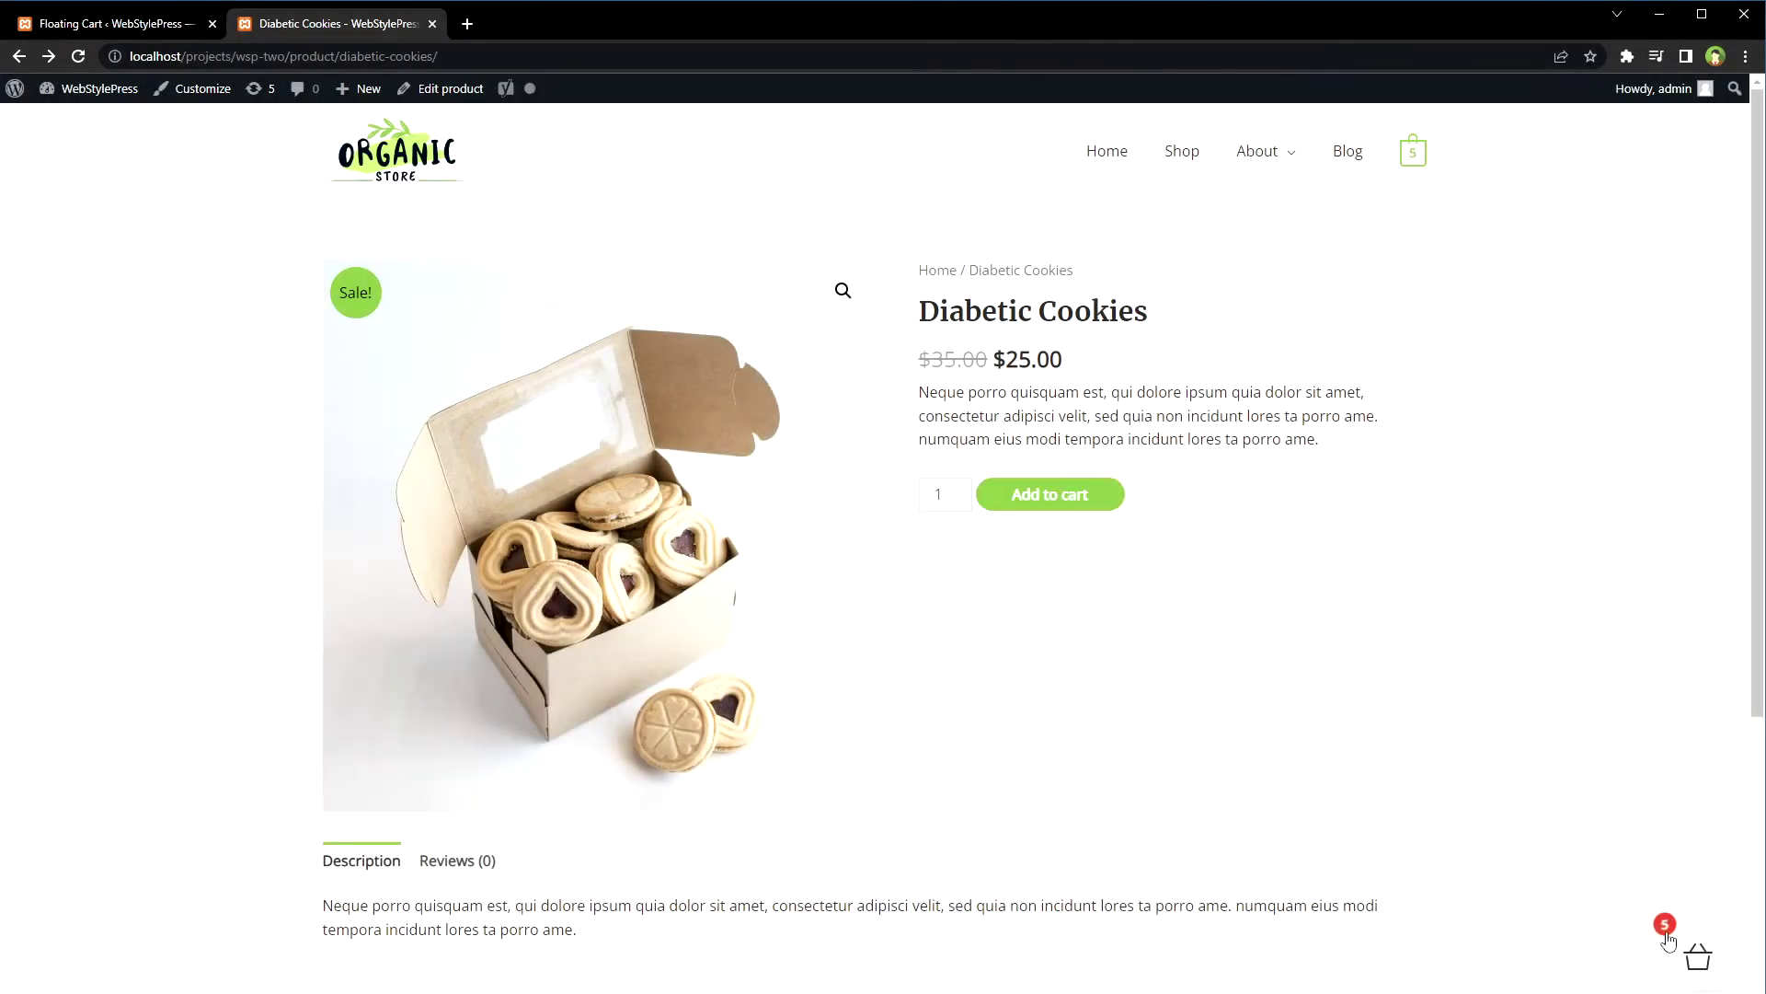
Step: Try the floating cart's Checkout, reopen the cart from Shop, then return to Floating Cart settings
click(1703, 959)
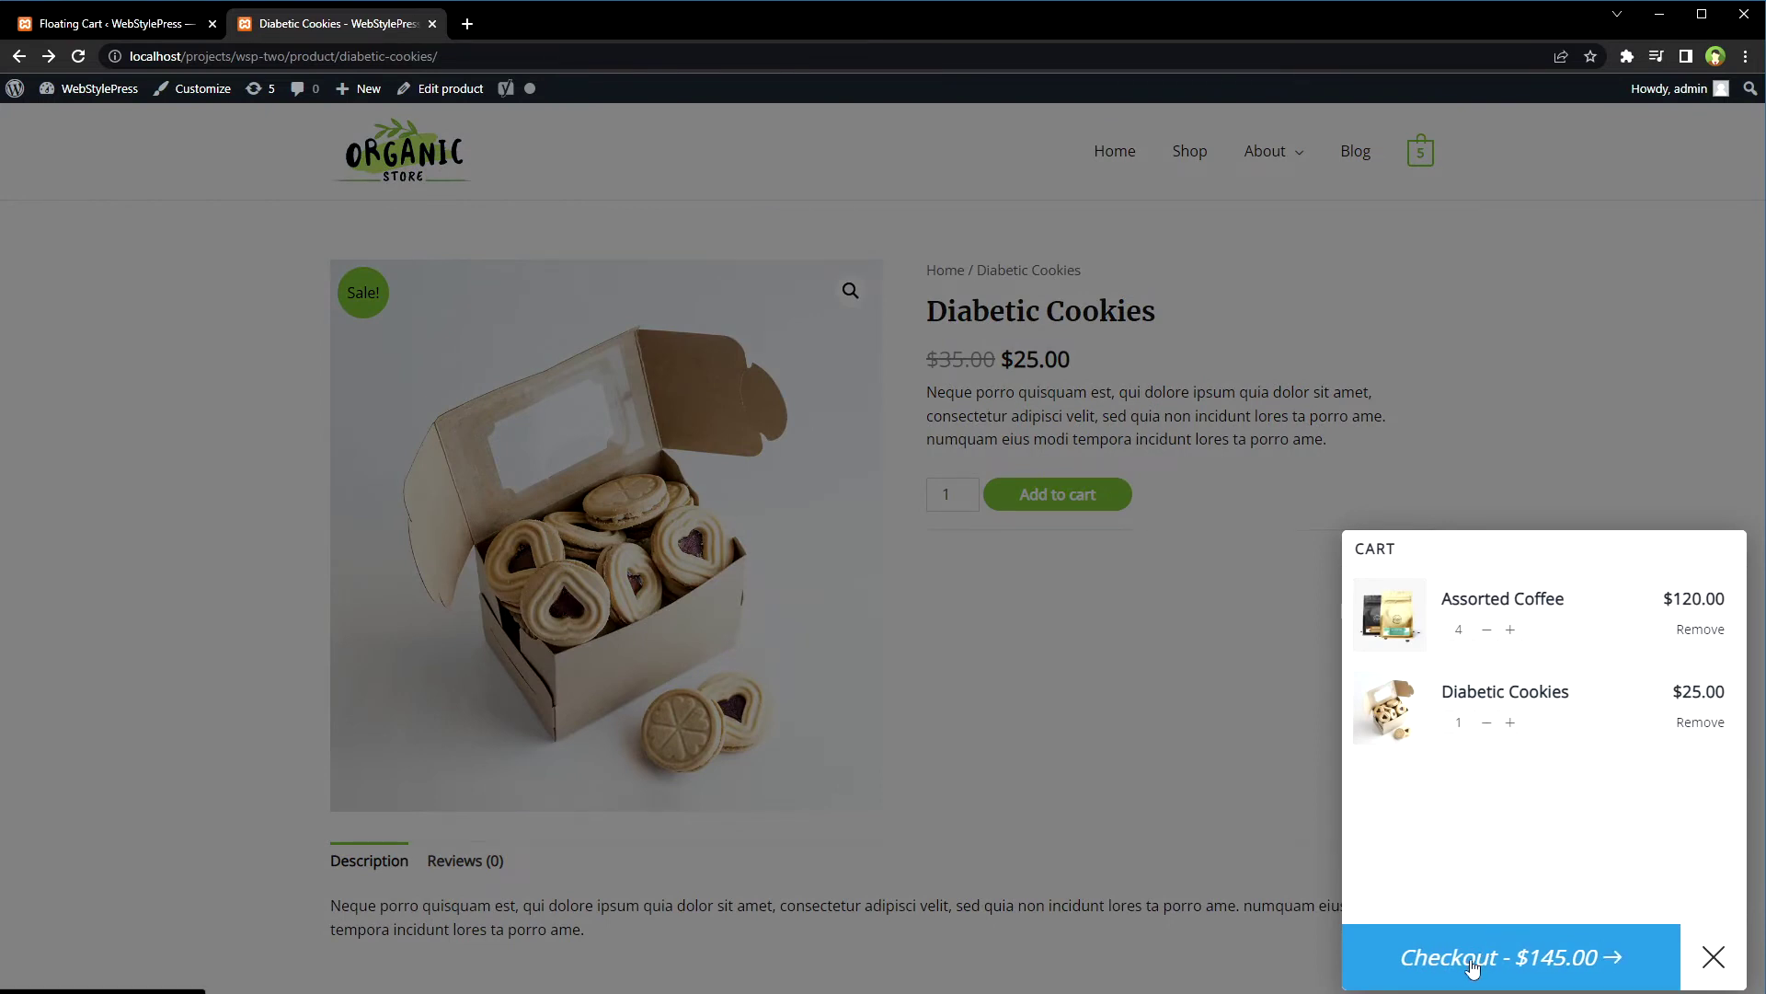
click(1473, 962)
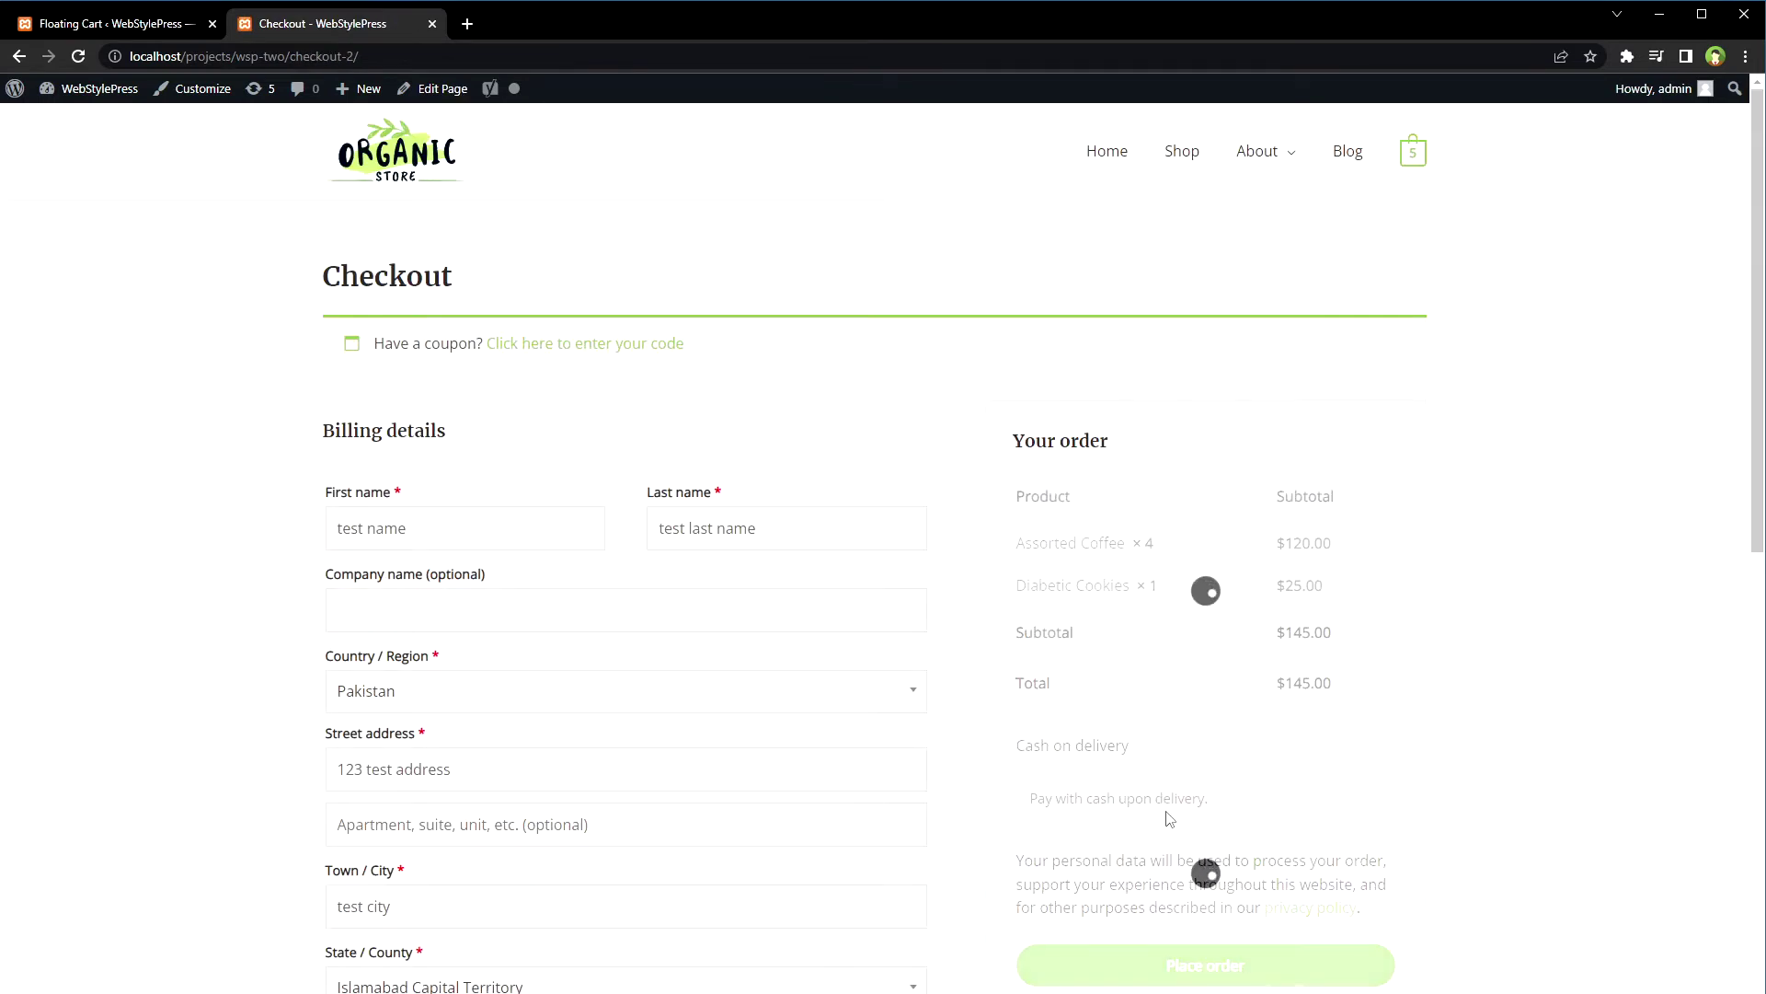
click(1179, 152)
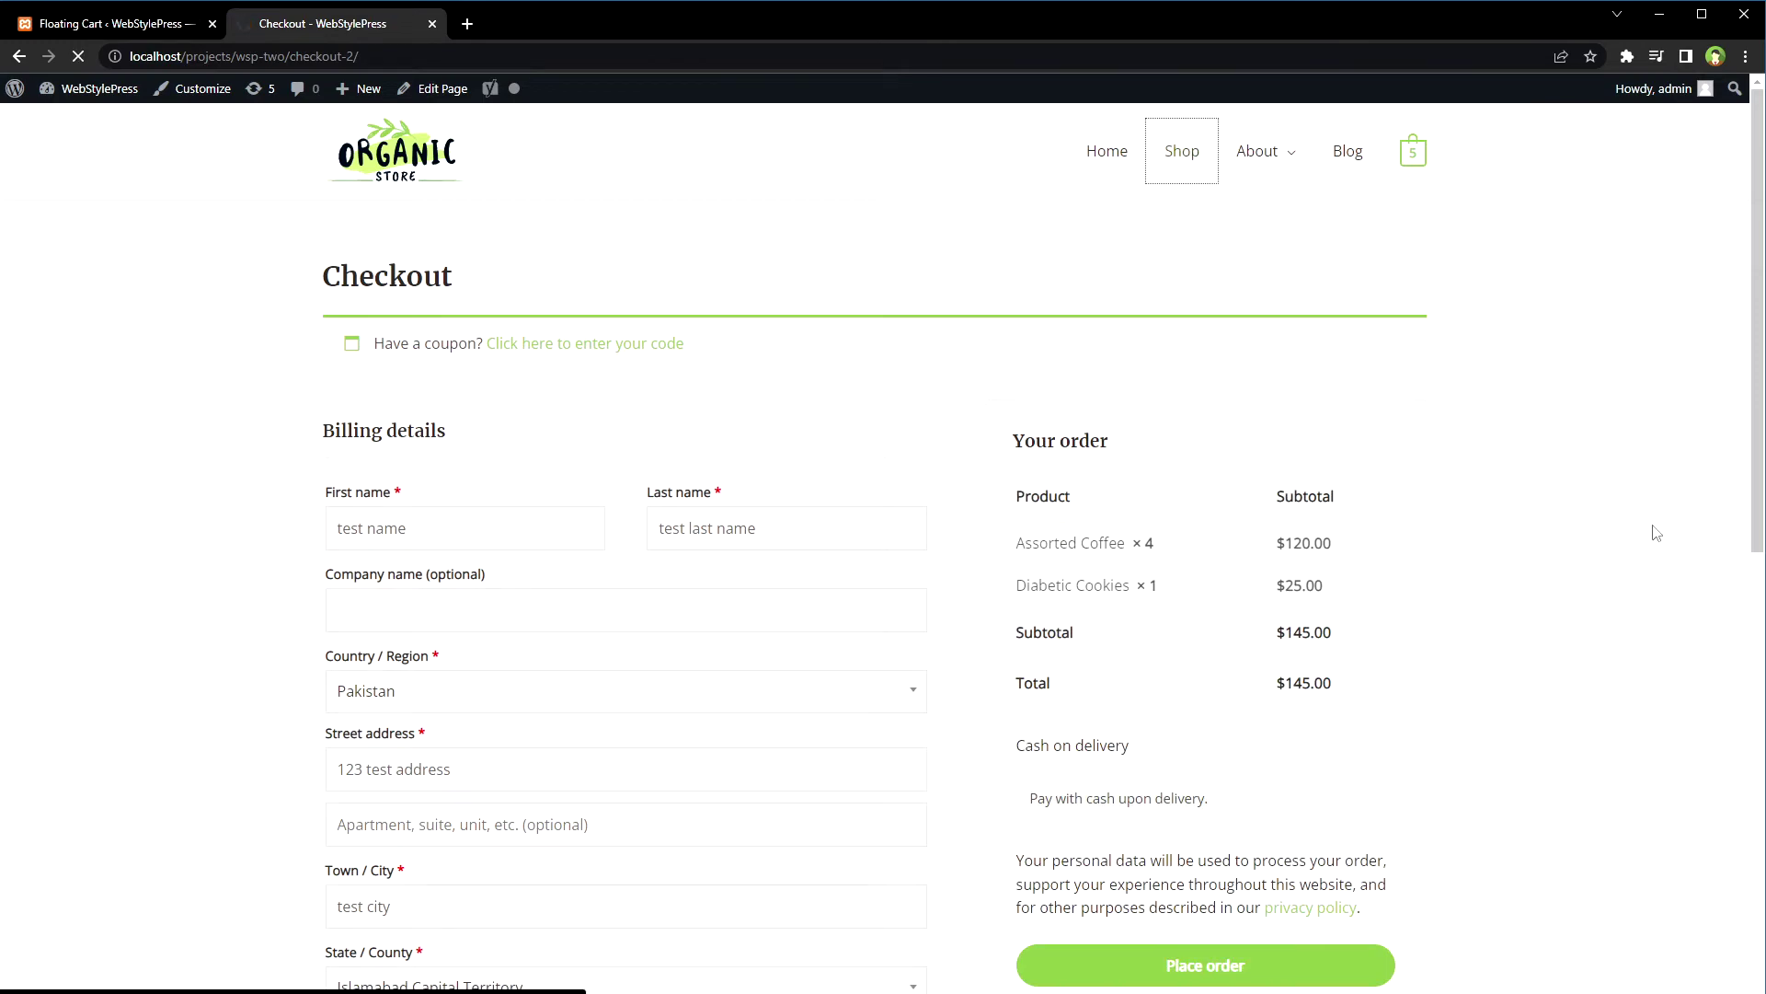
click(1671, 963)
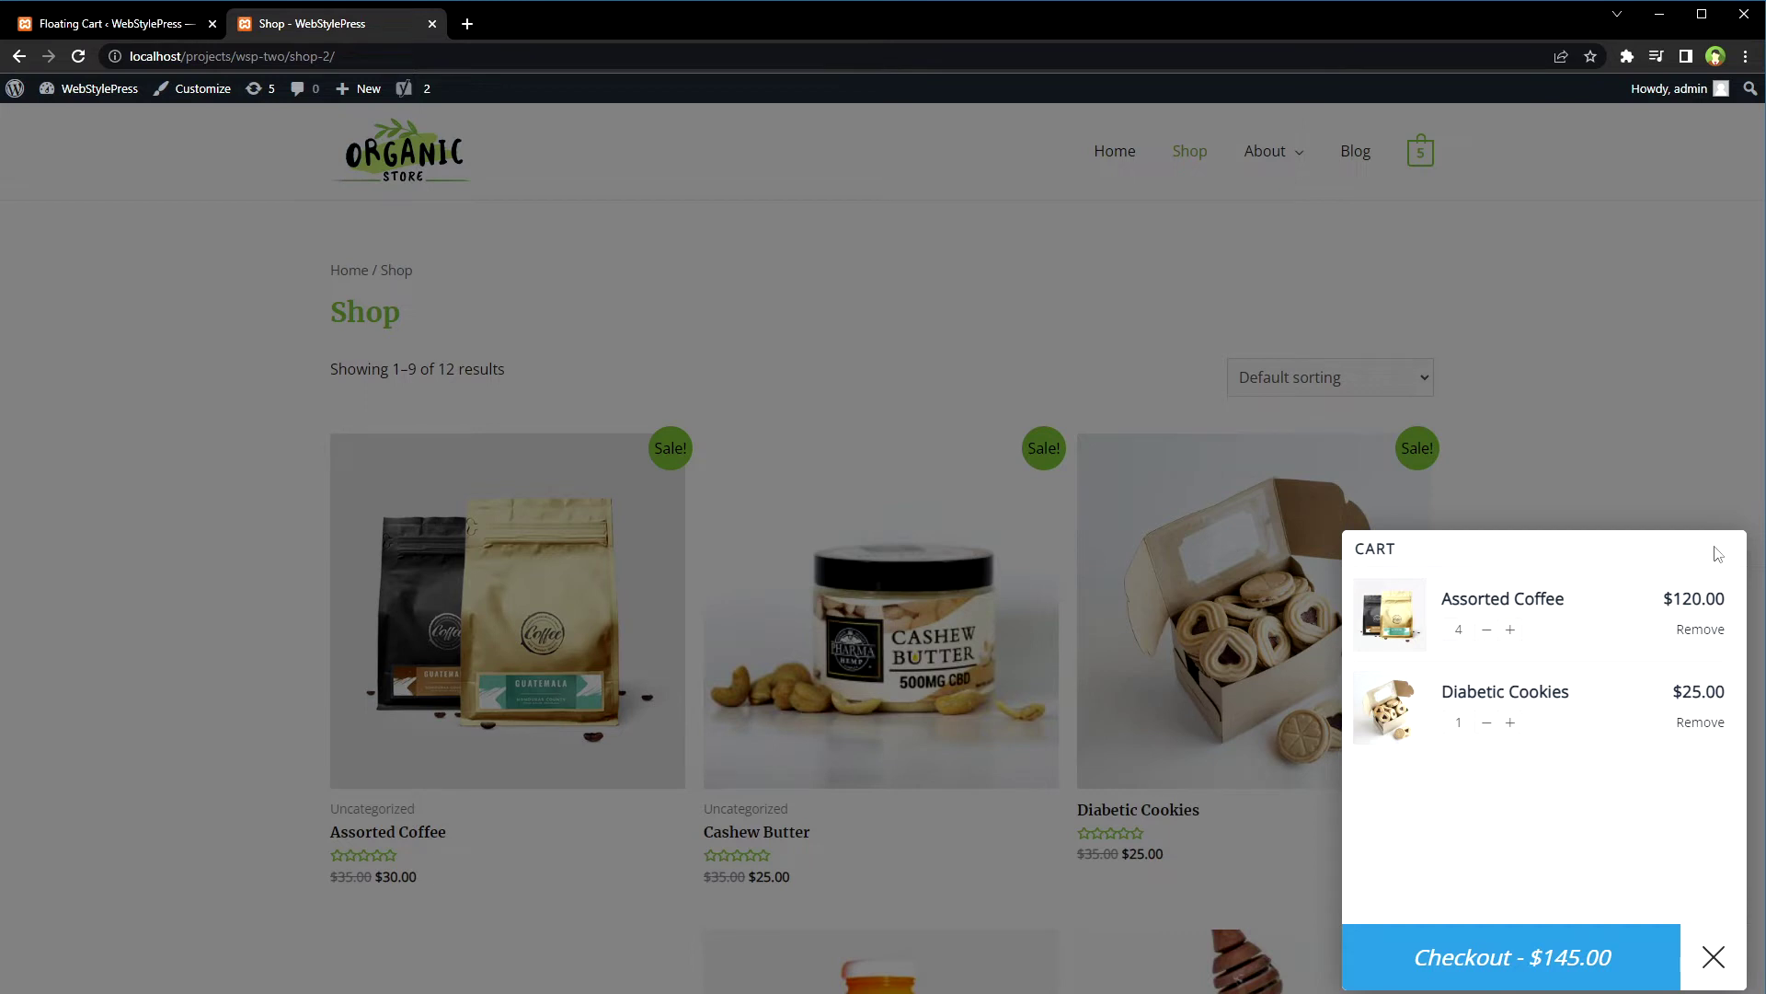
click(89, 26)
Step: Open the Astra theme's footer.php in Appearance > Theme File Editor
mouse_move(95, 688)
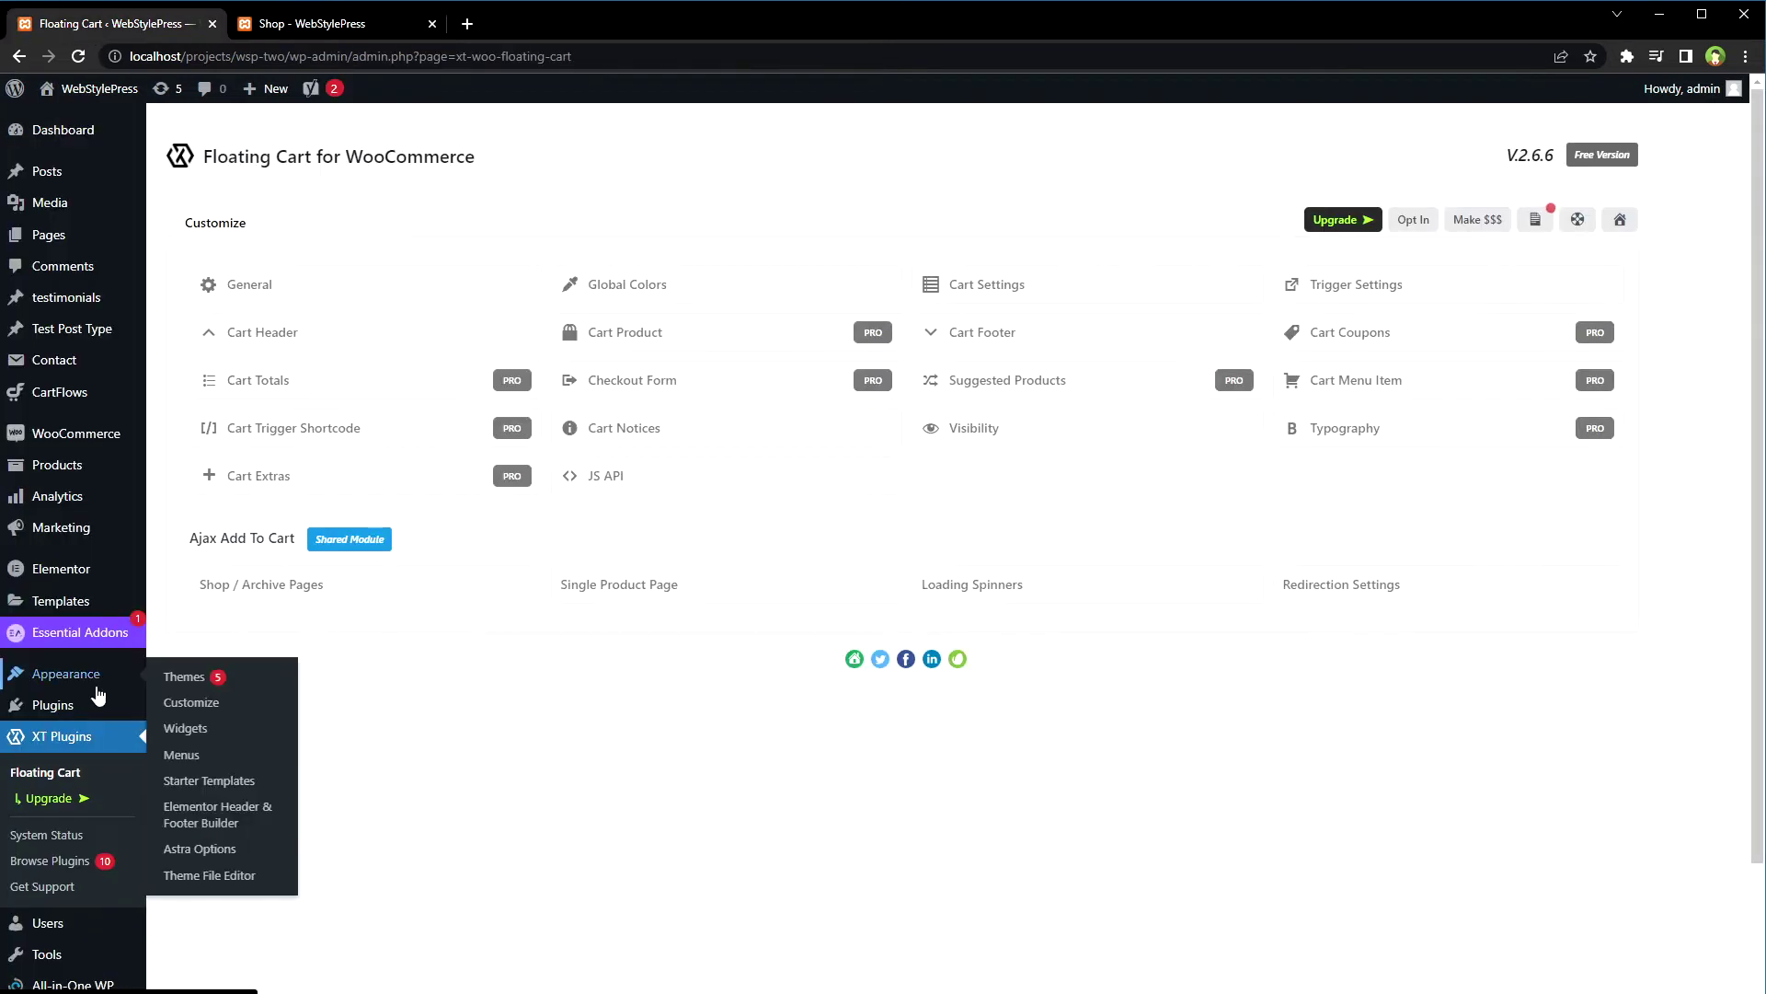
click(234, 877)
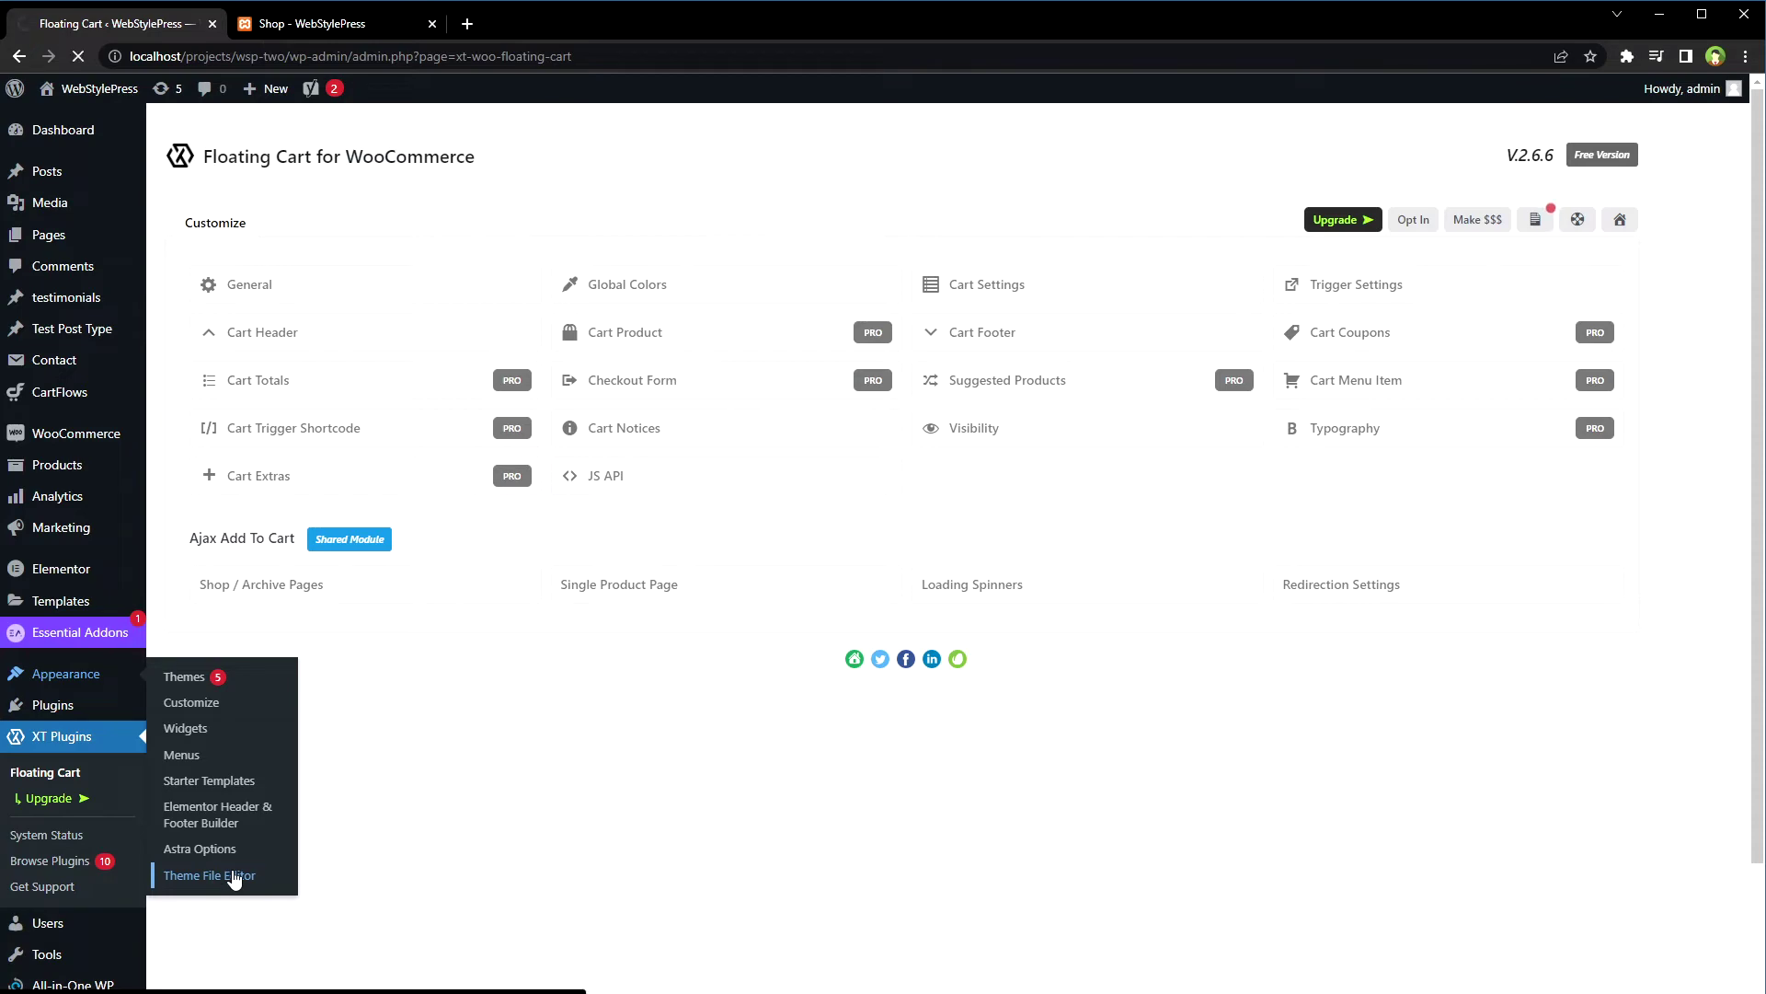
click(1579, 541)
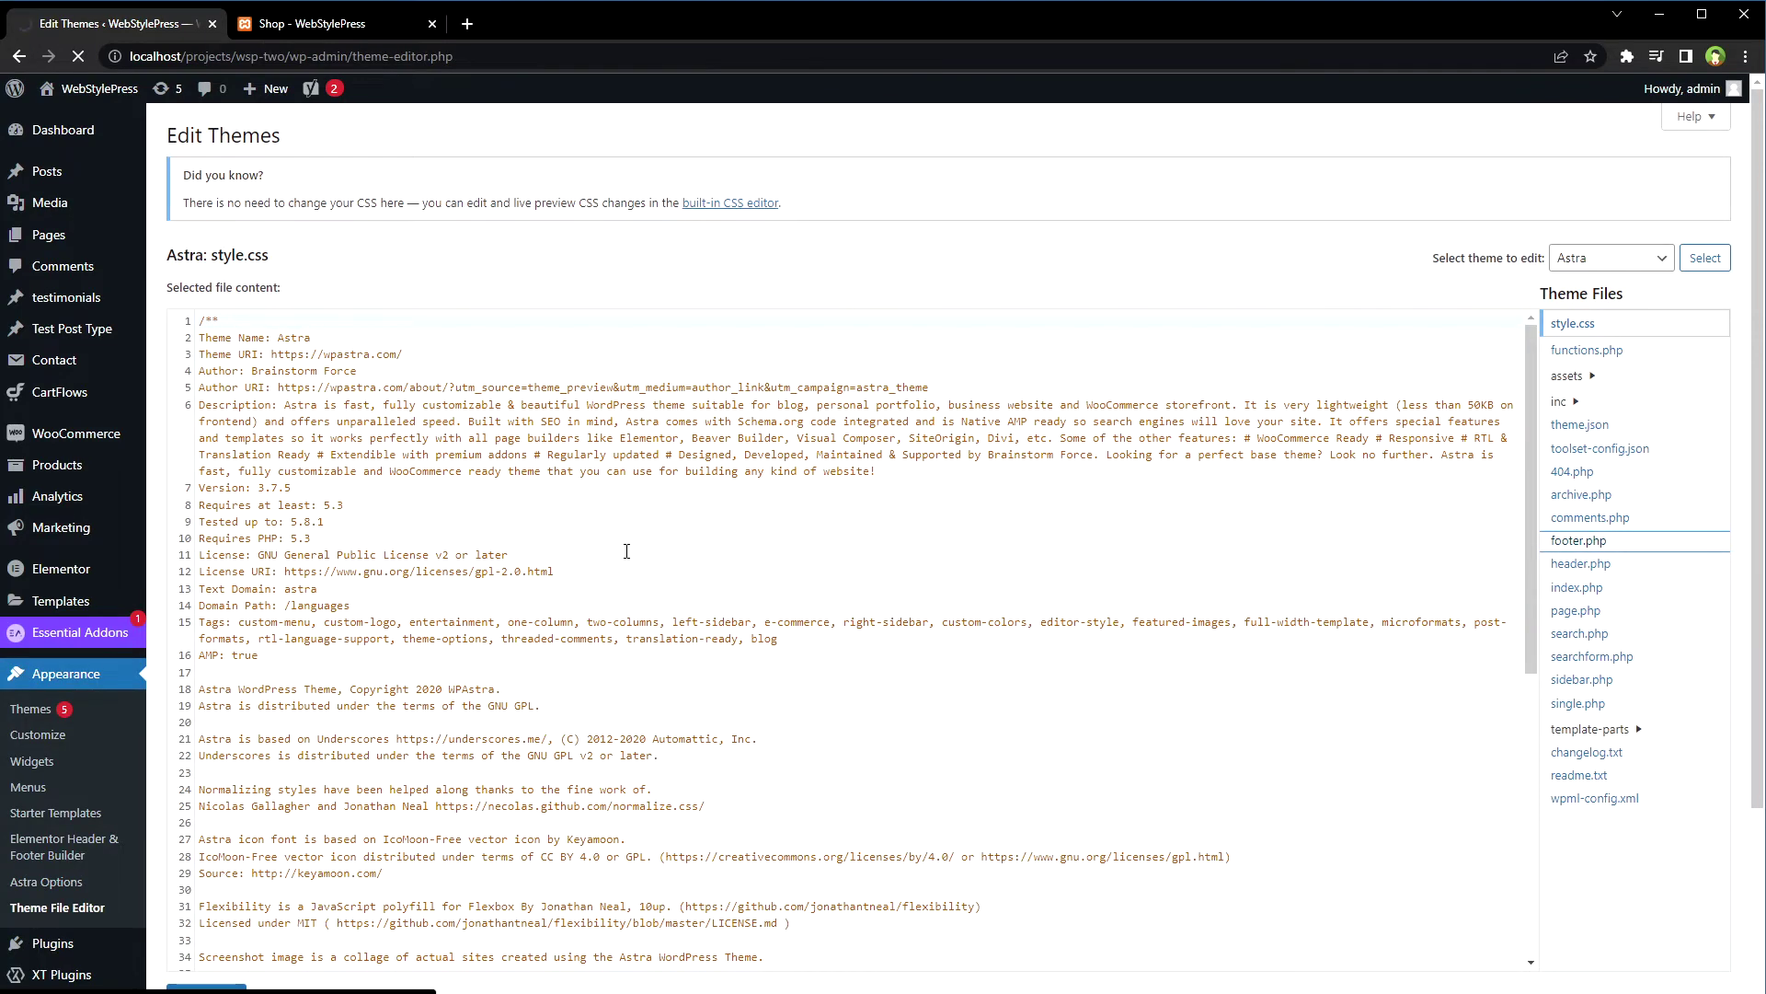
key(ctrl+plus)
key(ctrl+plus)
Step: Insert an empty <script></script> block after wp_footer(), before the closing body tag
click(437, 733)
key(Return)
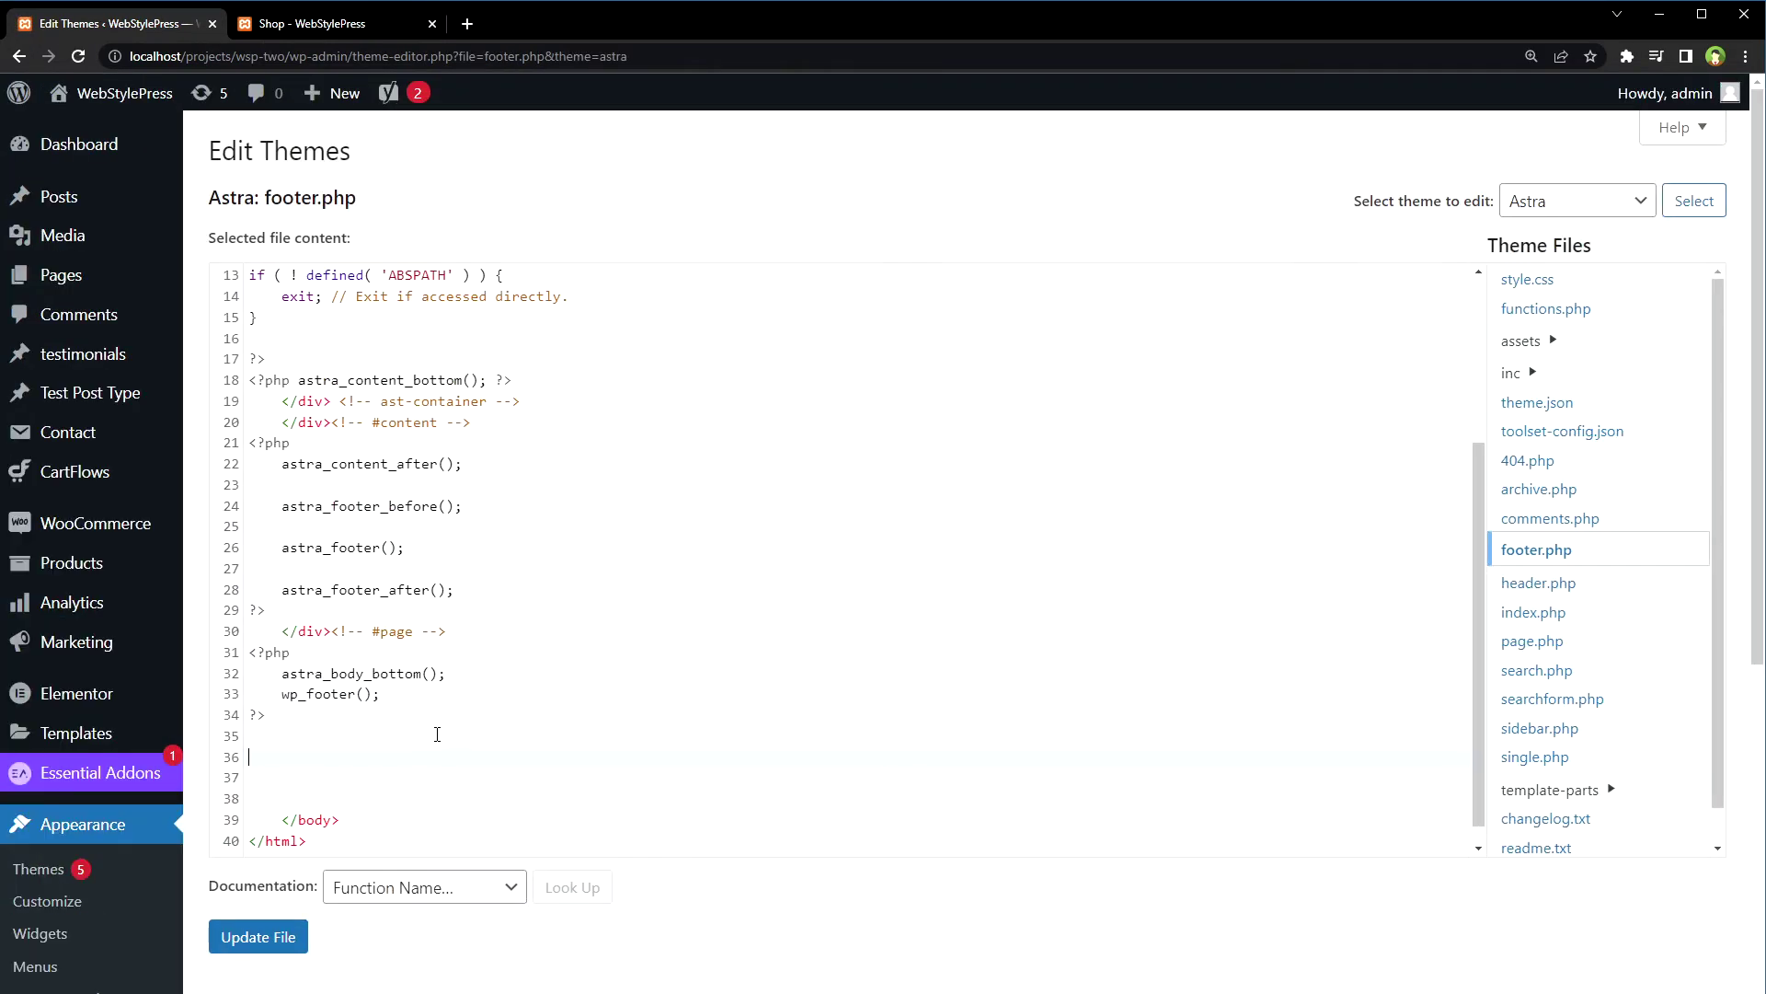
text(<script></script>)
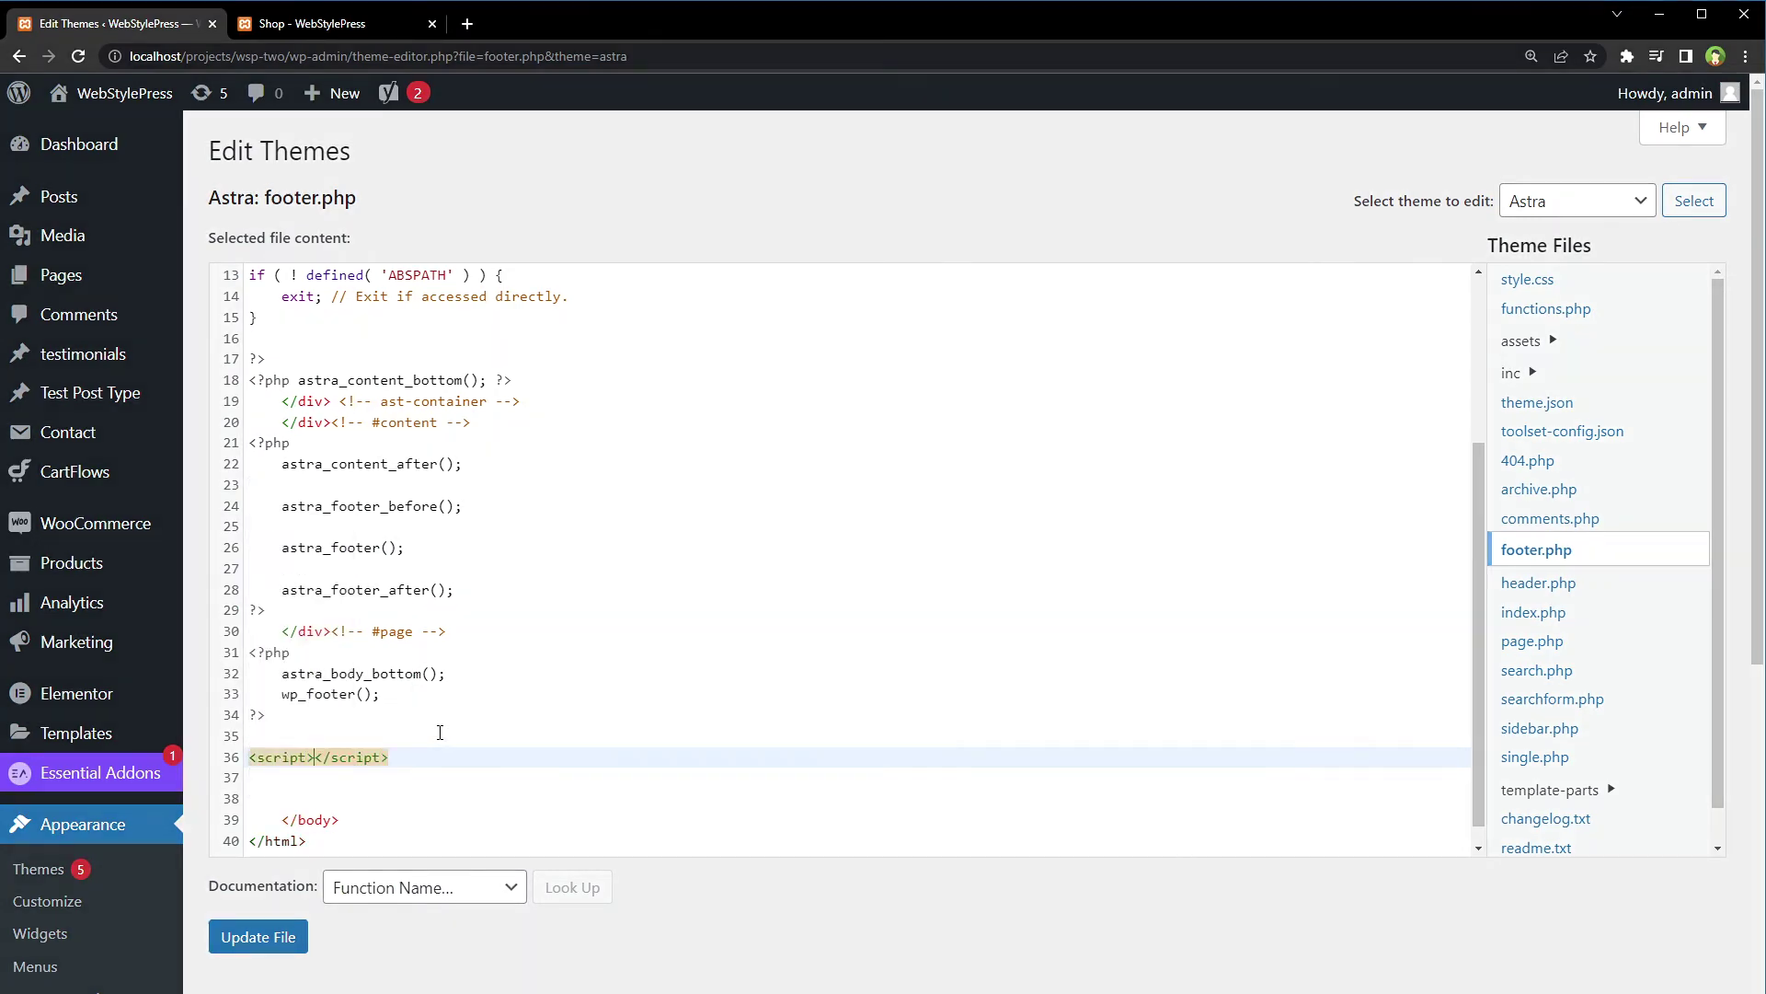
key(Return)
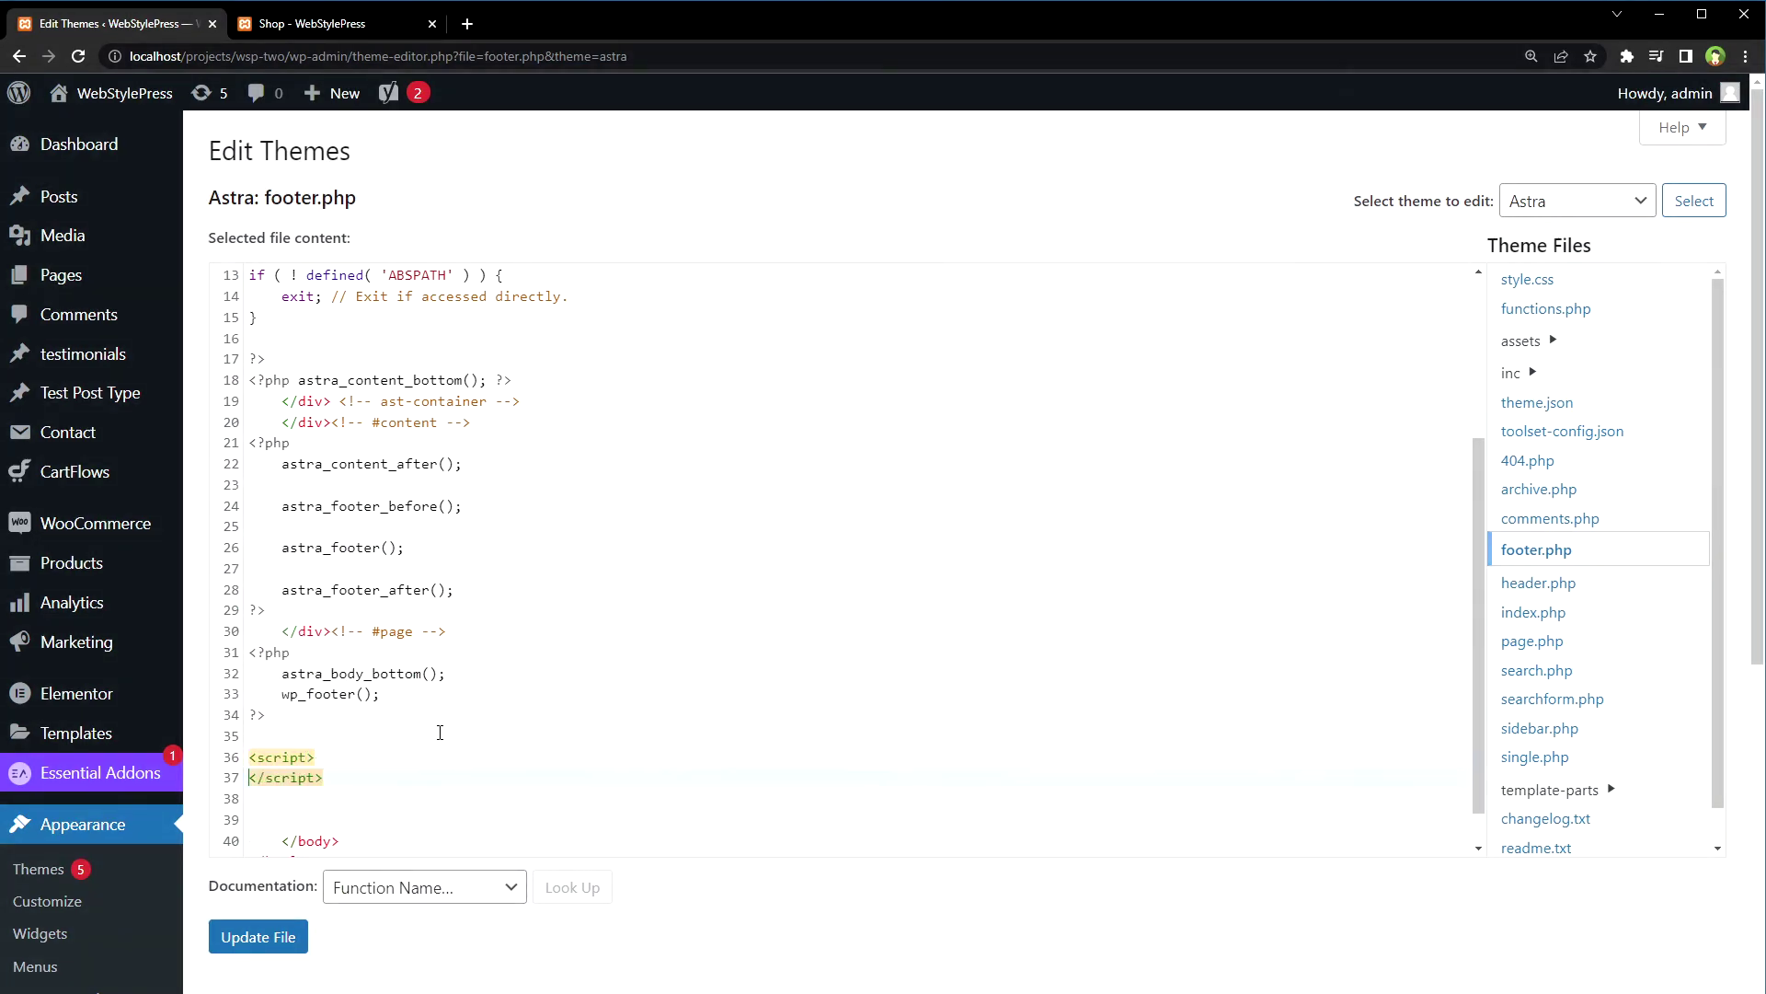
key(Return)
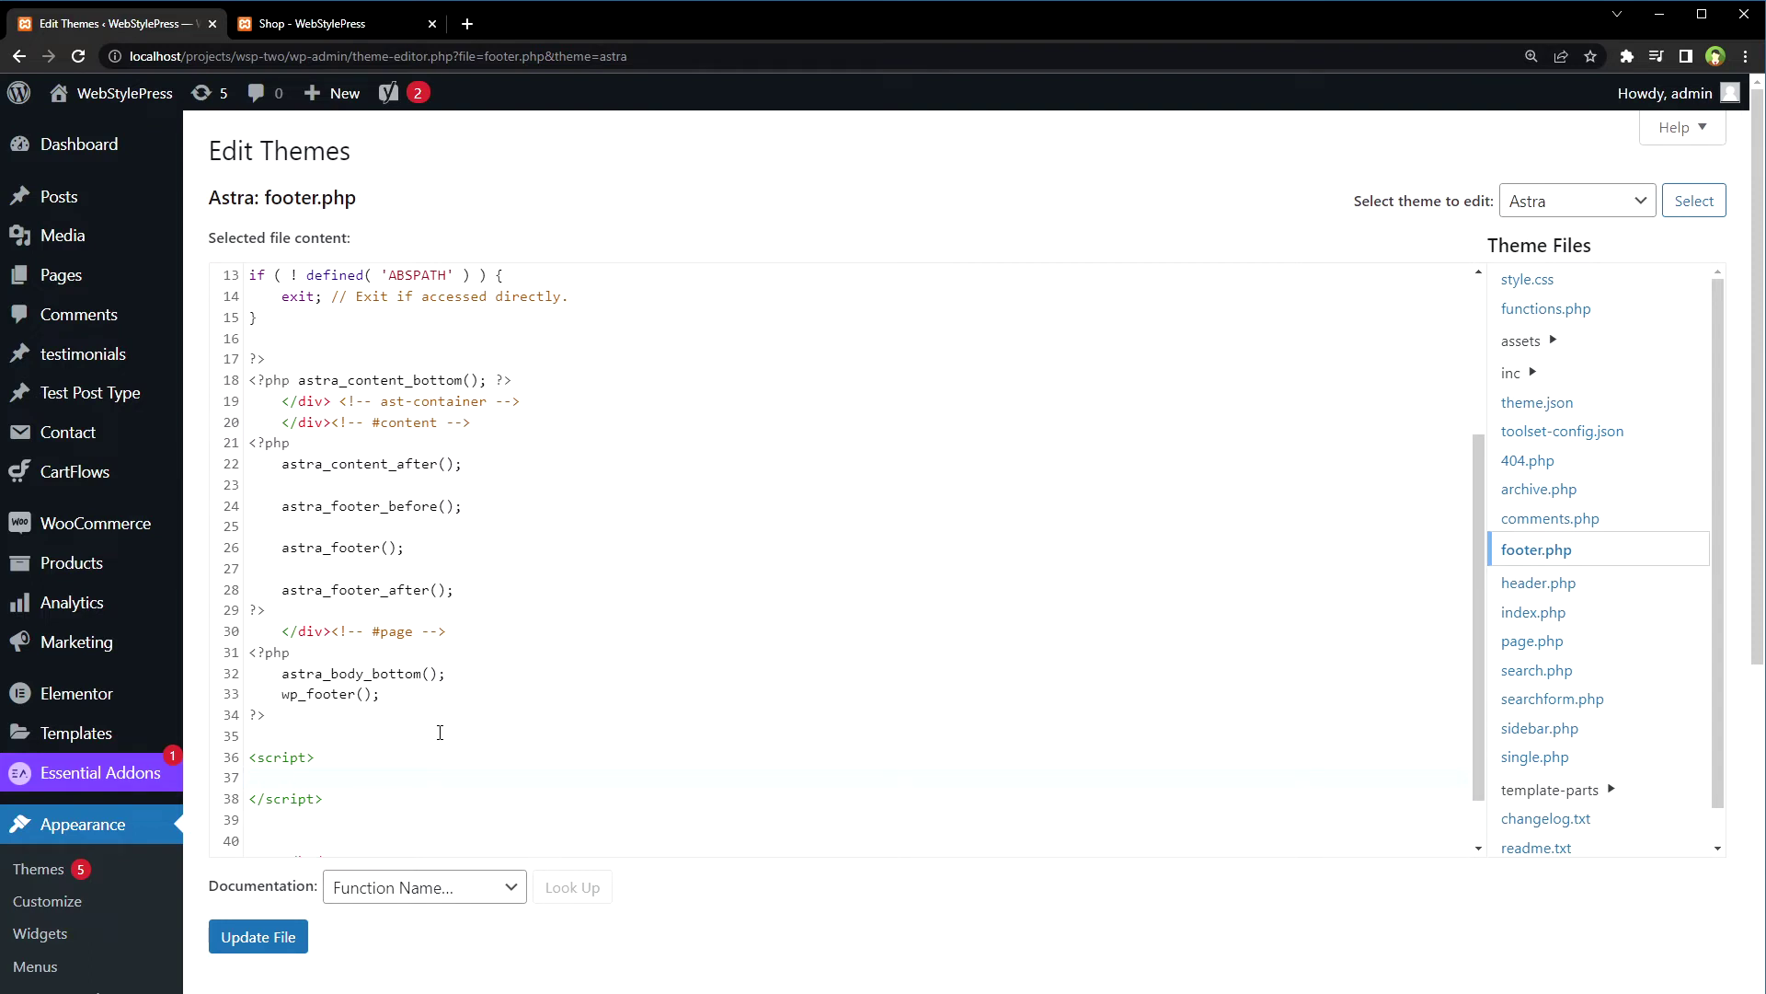
Step: Write jQuery('.xt_woofc-header-right').append('<a href="">VIEW</a>') inside the script block
text(jQuery('.)
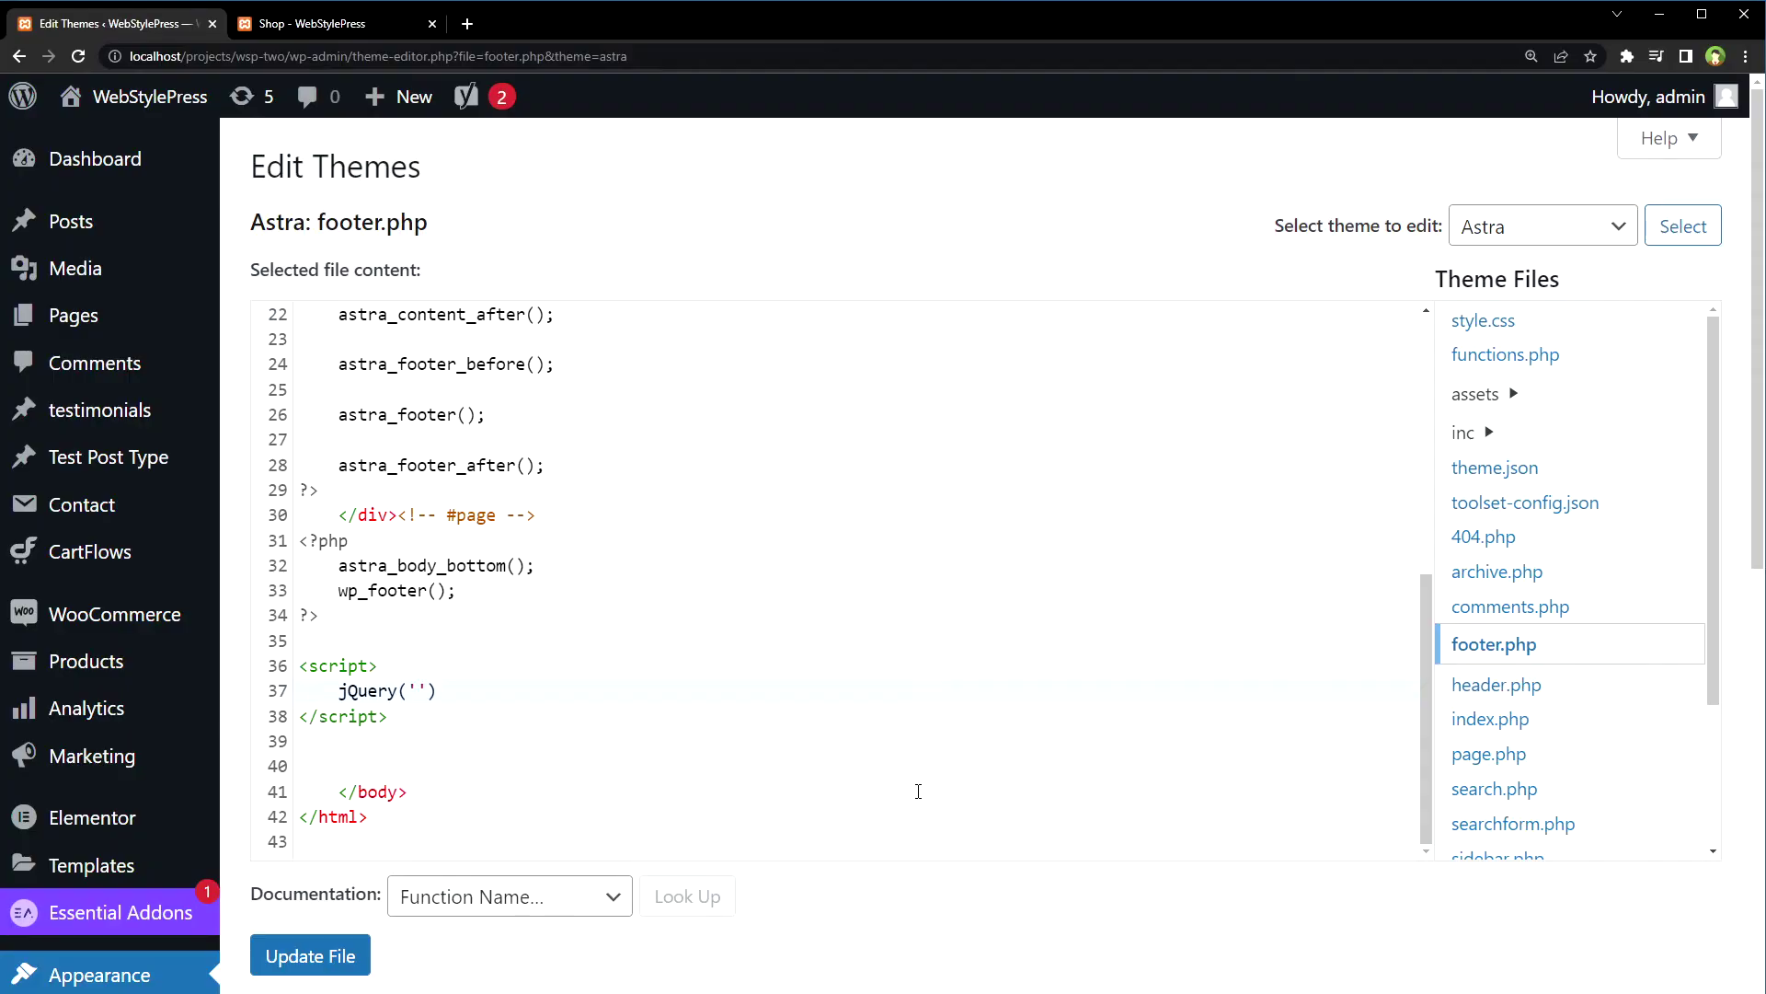
text(.xt_woofc-header-right)
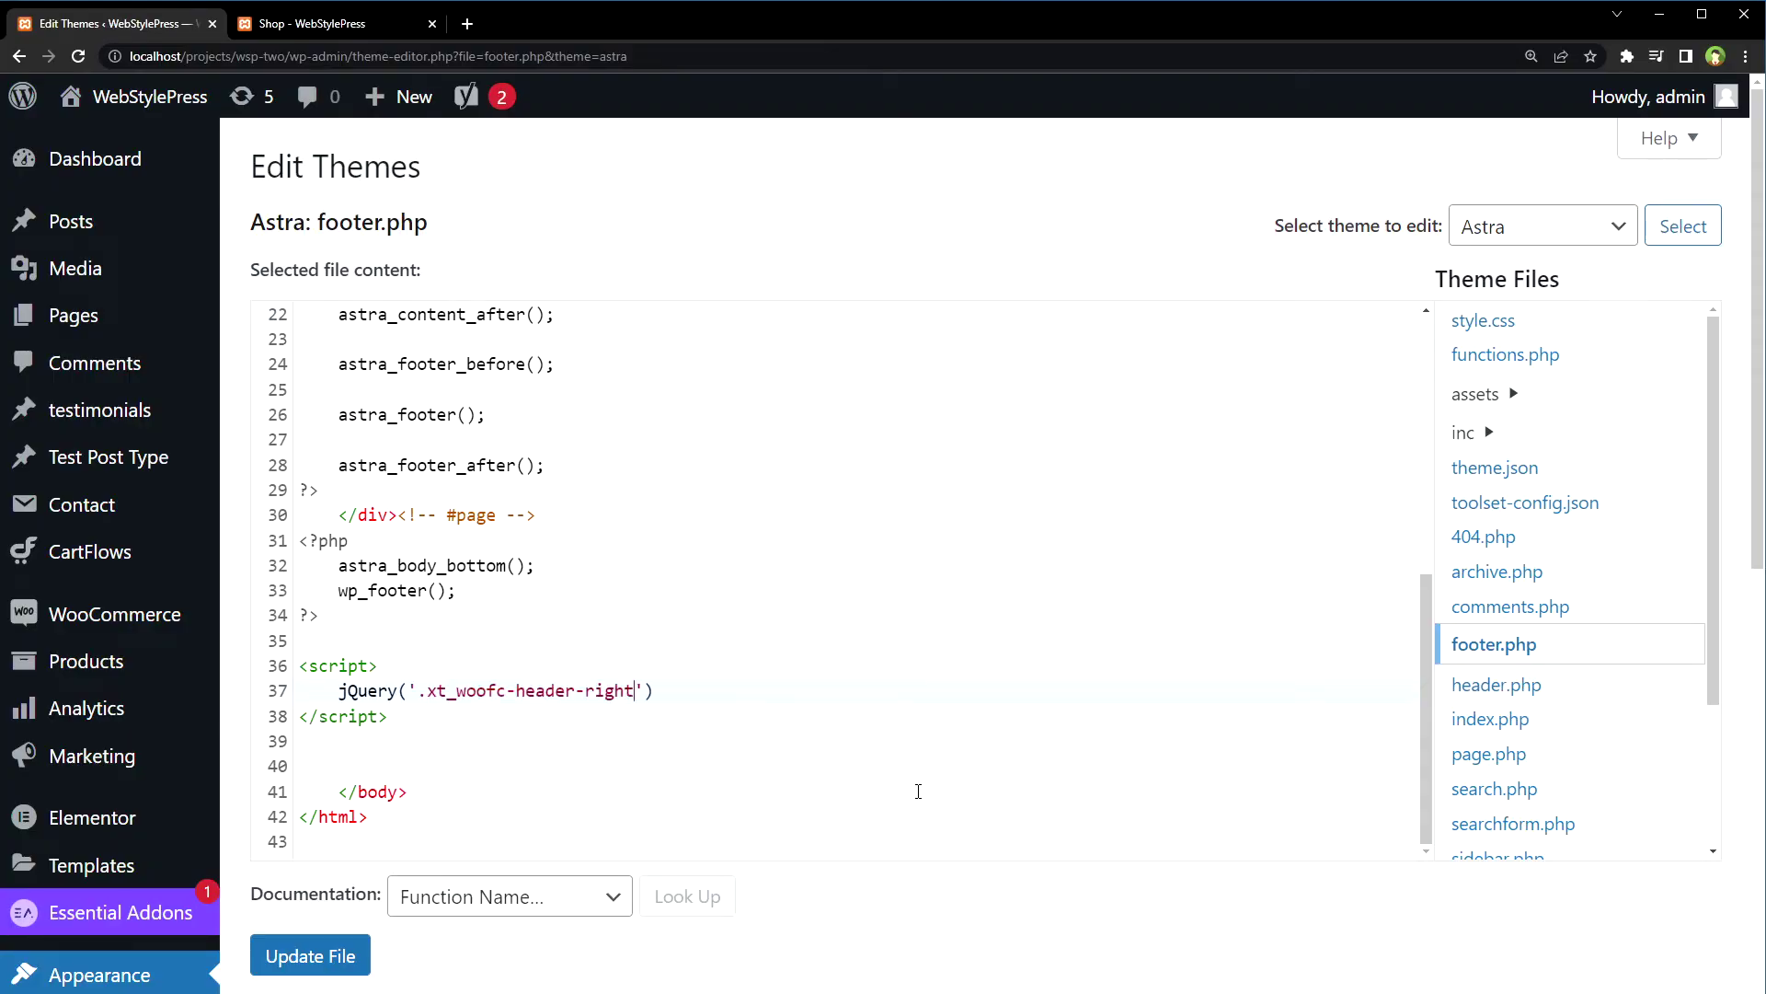
key(End)
text(.append('<a href="">VIEW)
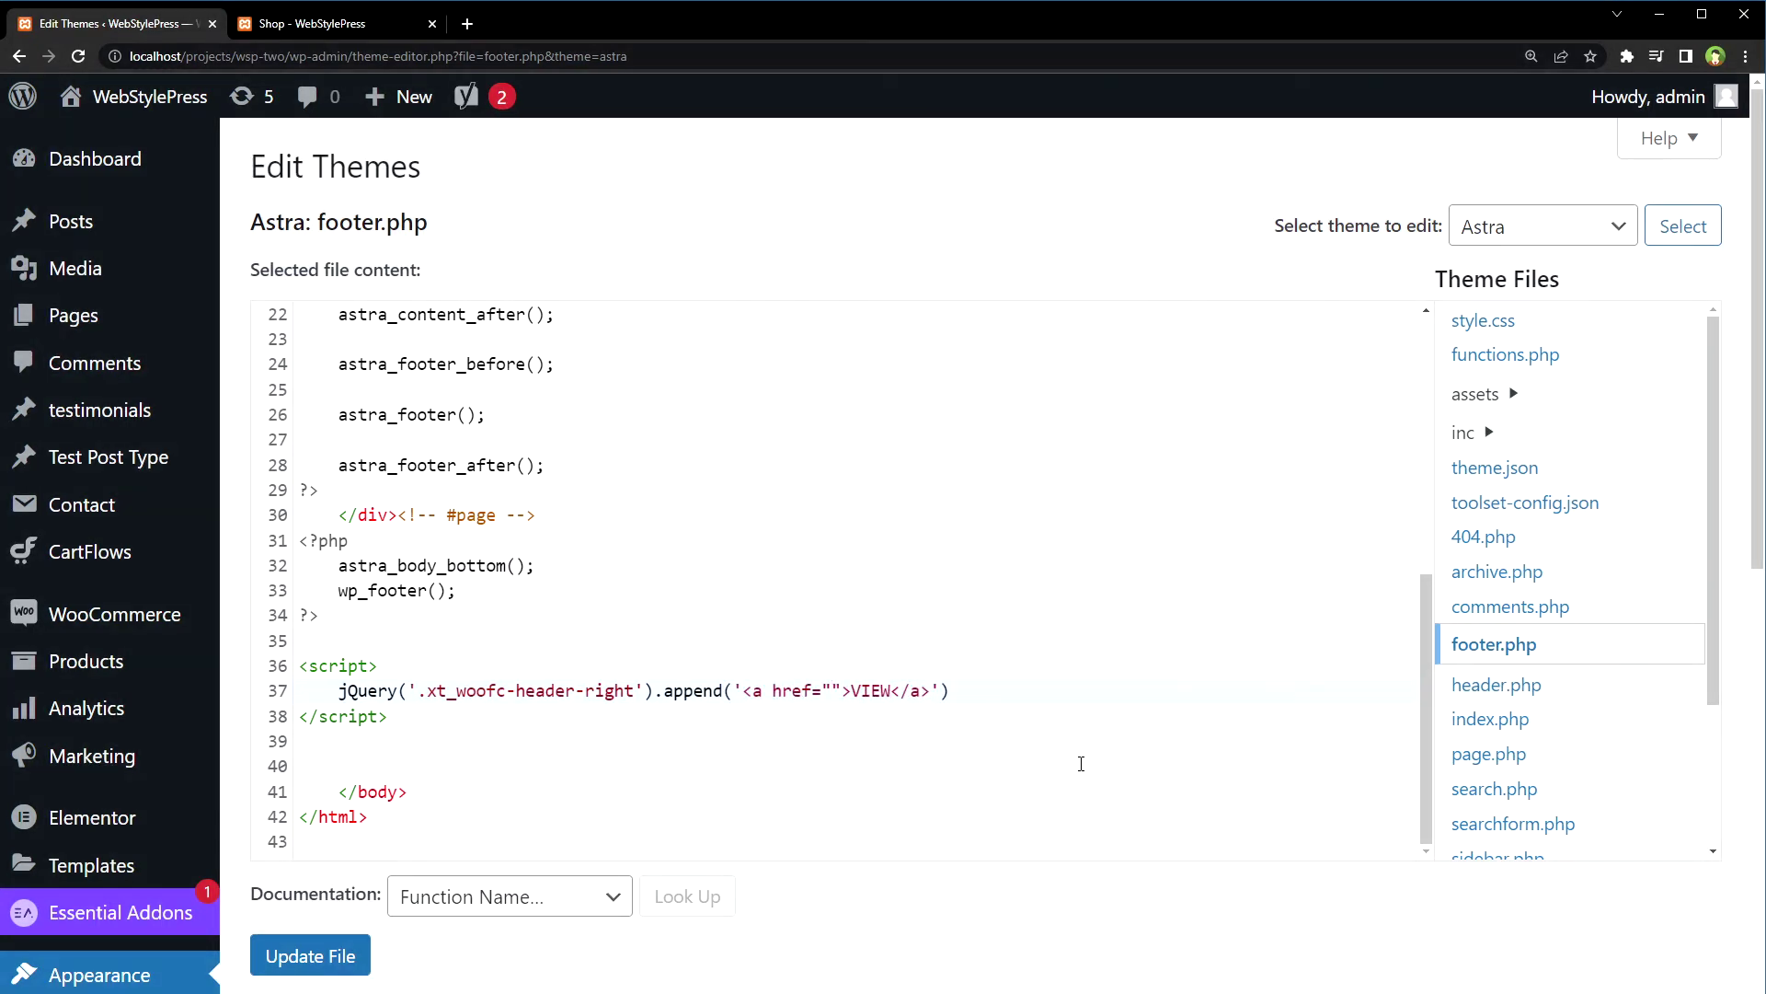
Step: Set the link's href to <?php echo site_url(); ?>/cart/, end the line with ';', and save footer.php
text(<?php echo site_url(); ?>)
drag(942, 691, 1028, 695)
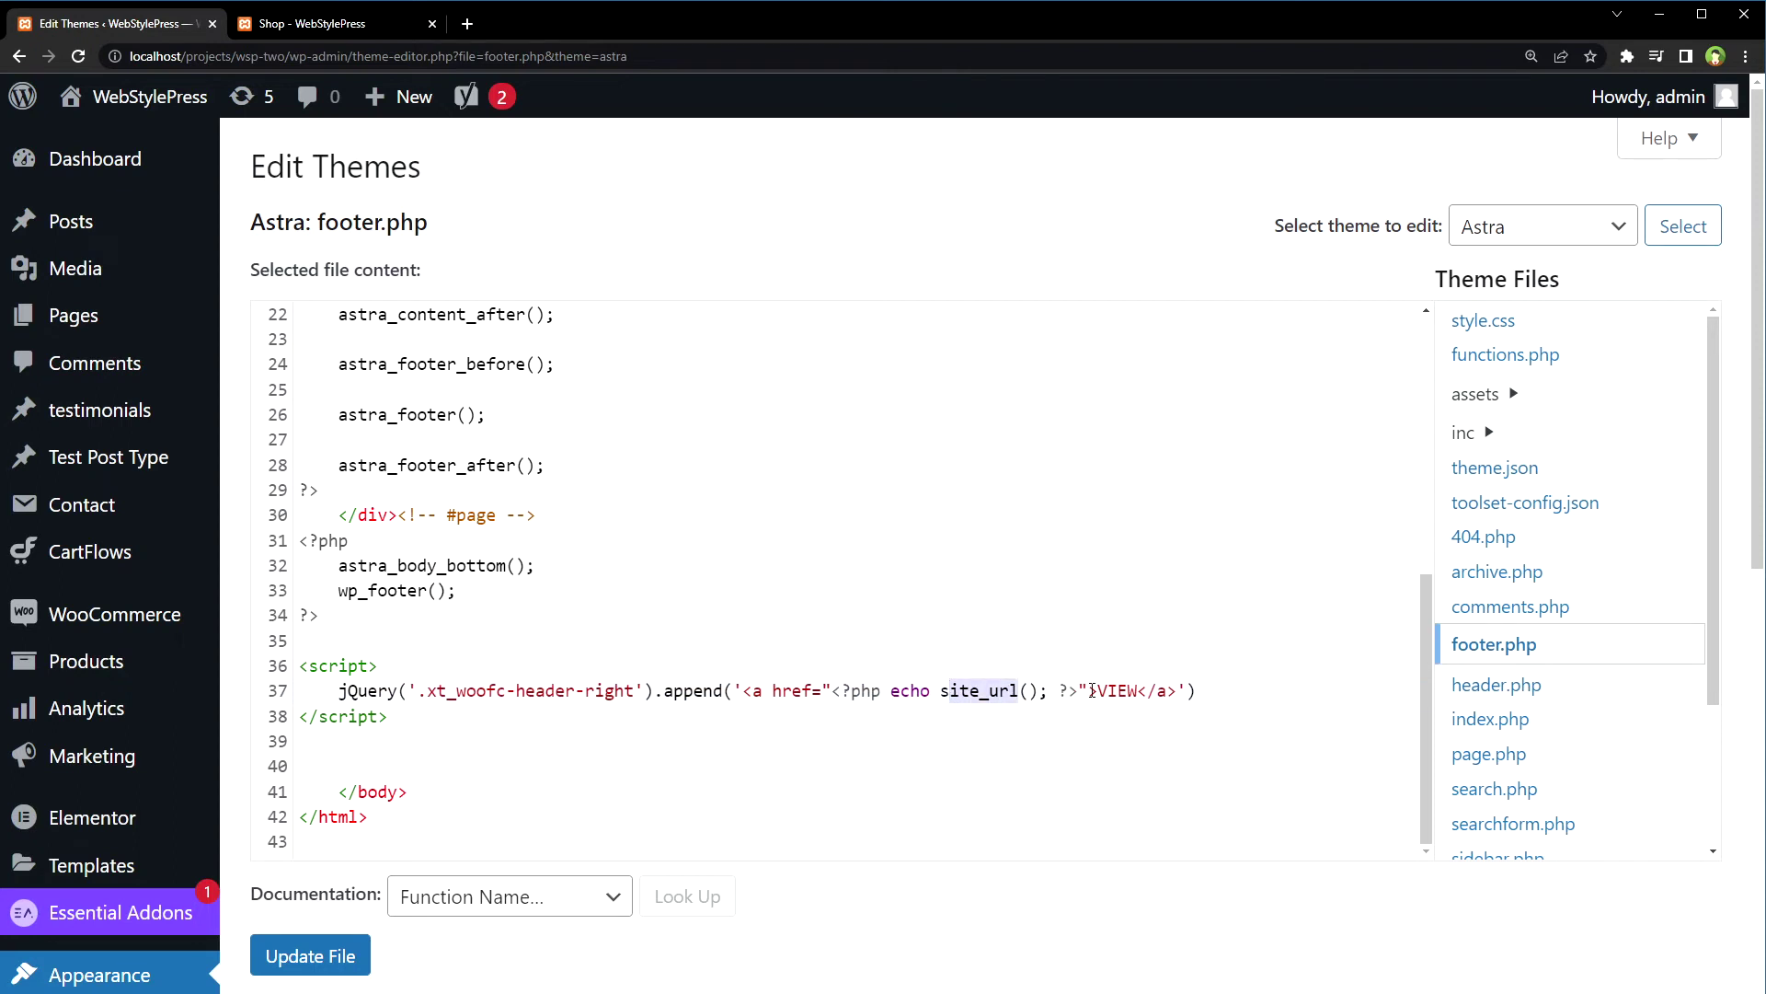
click(1078, 691)
text(/cart/)
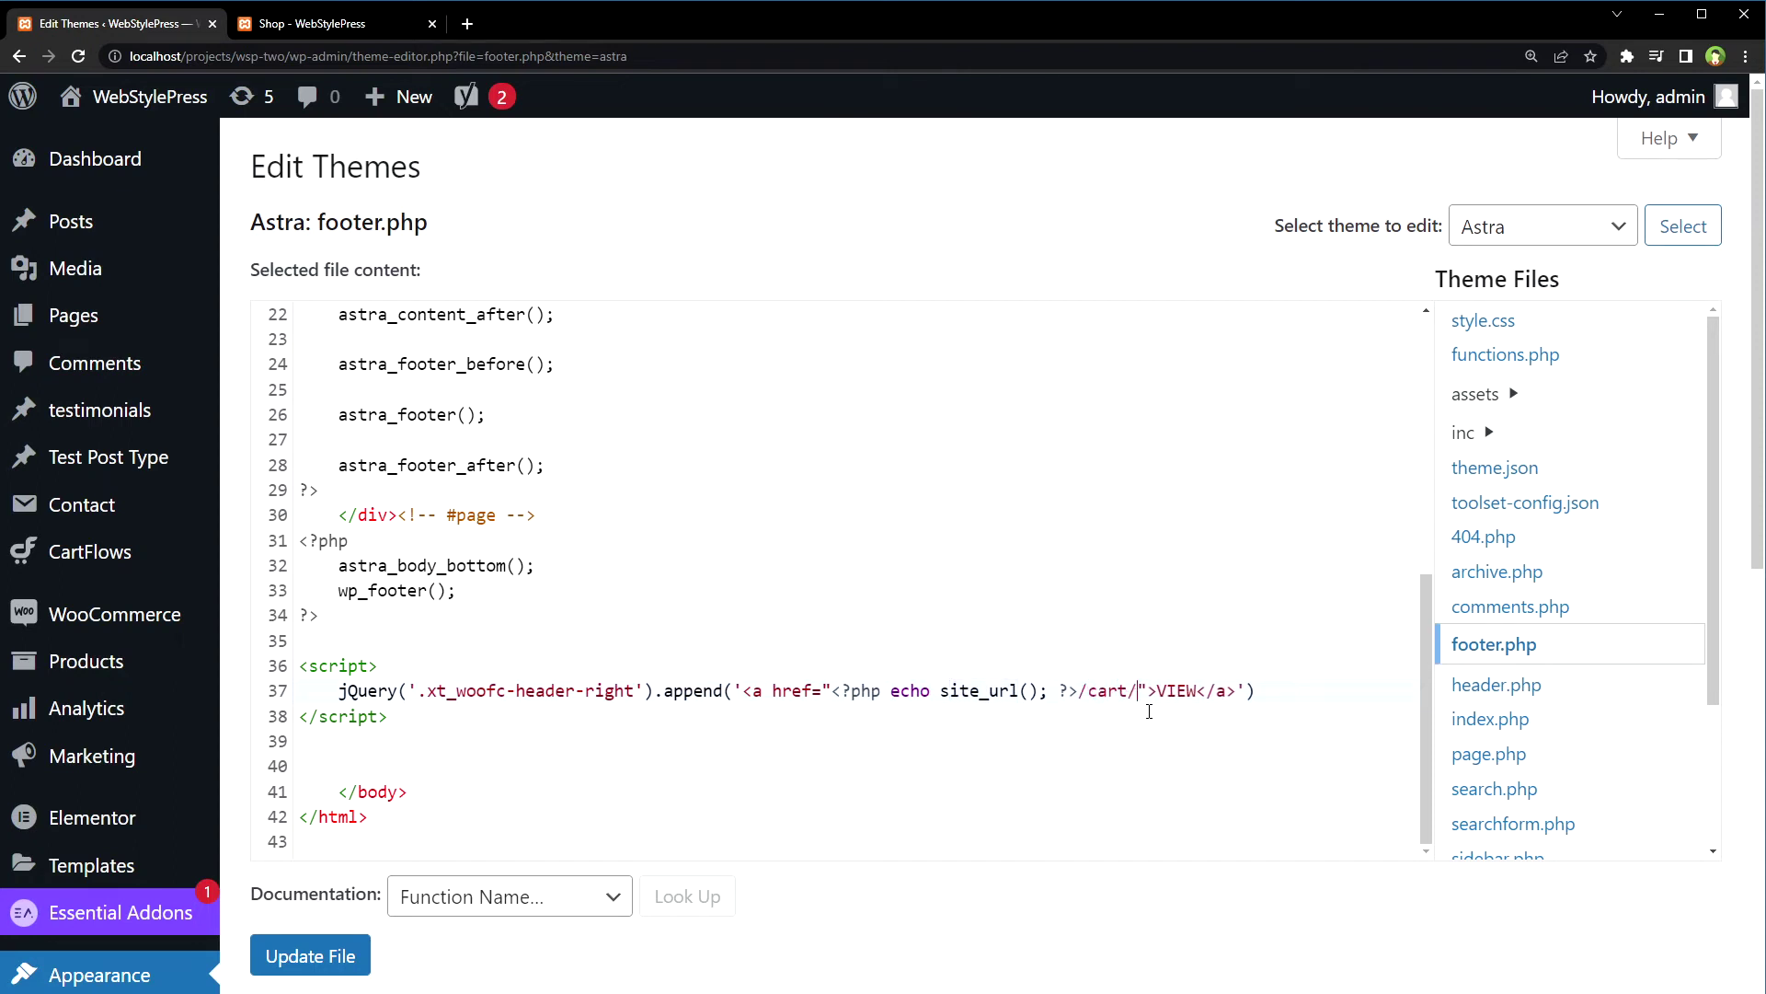
key(End)
text(;)
click(359, 959)
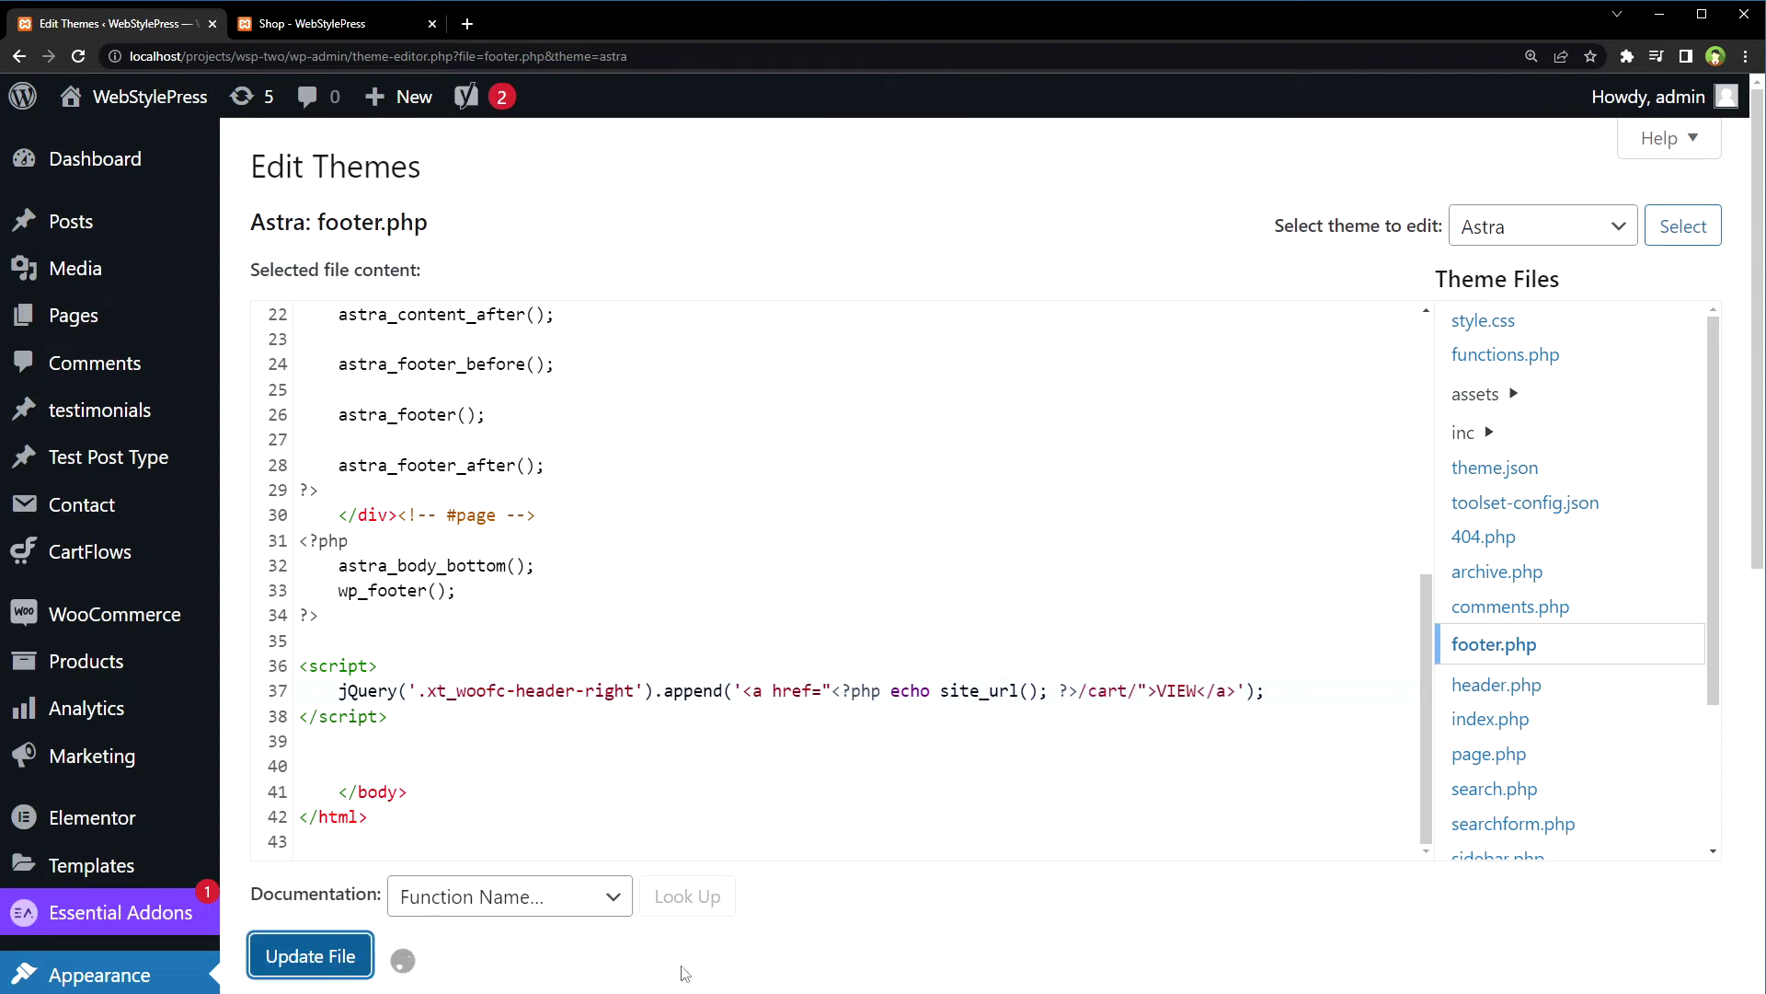
scroll(993, 899, down, 3)
Step: Reload the Shop tab and check the floating cart panel for the VIEW link
key(ctrl+Tab)
key(F5)
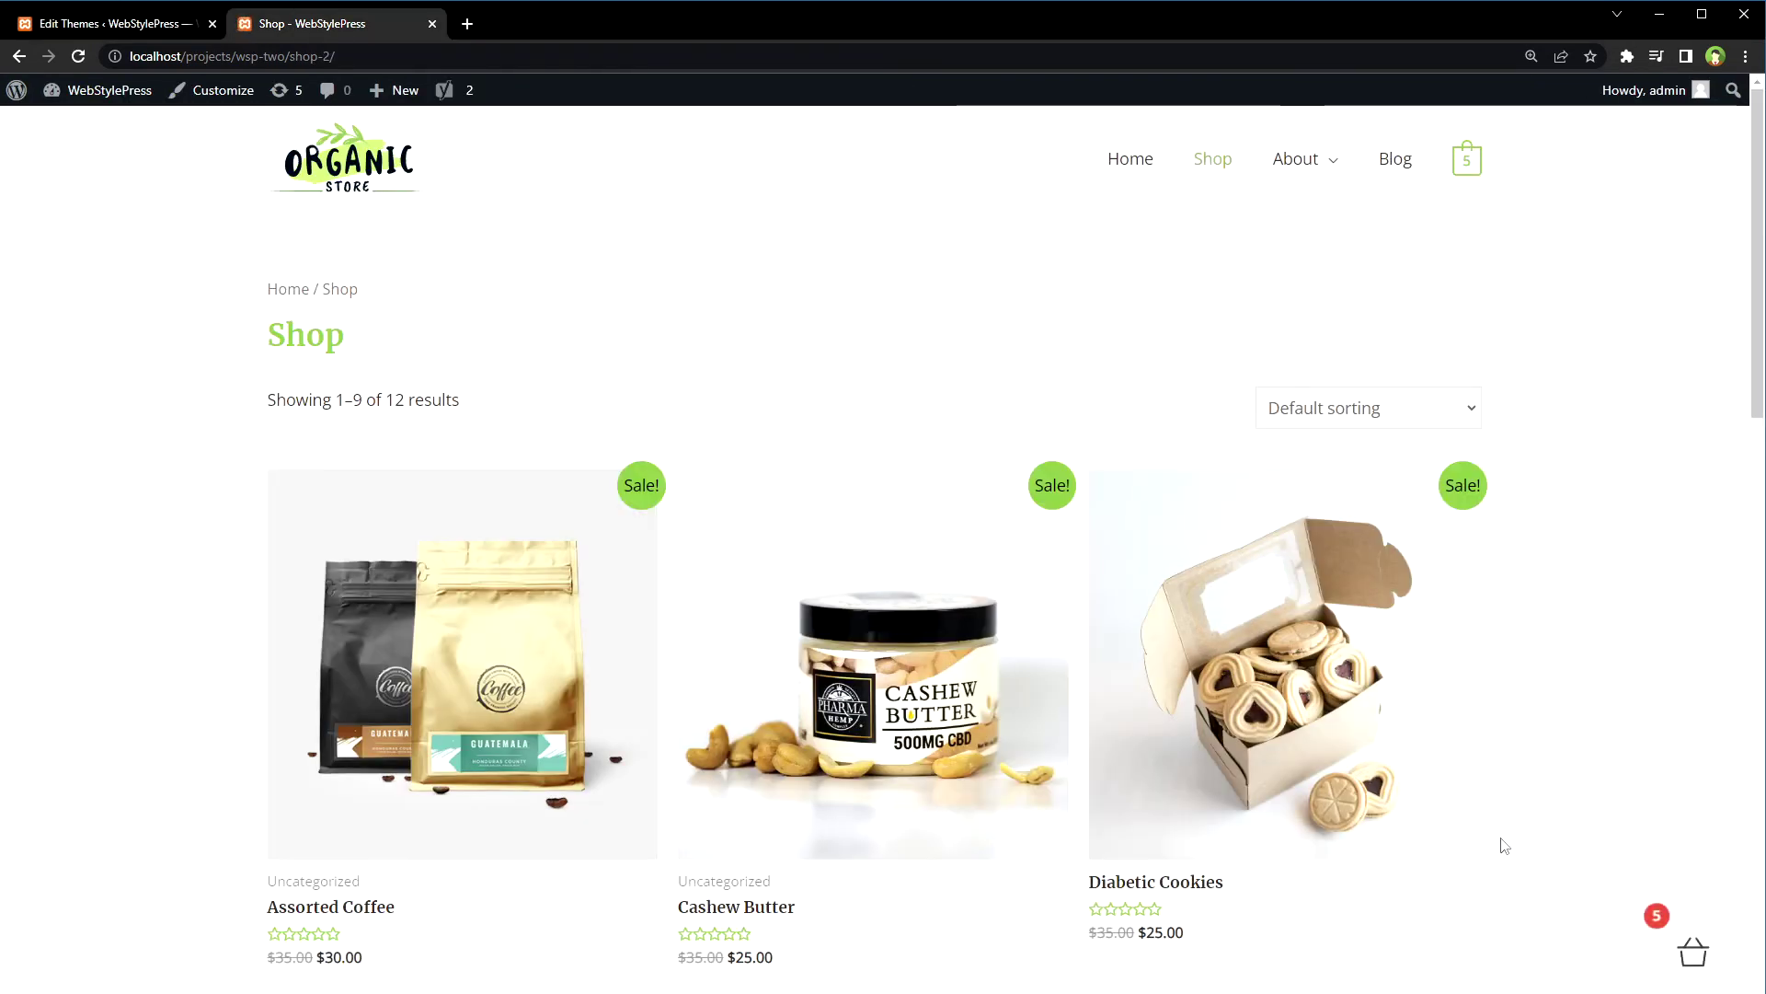
click(1686, 958)
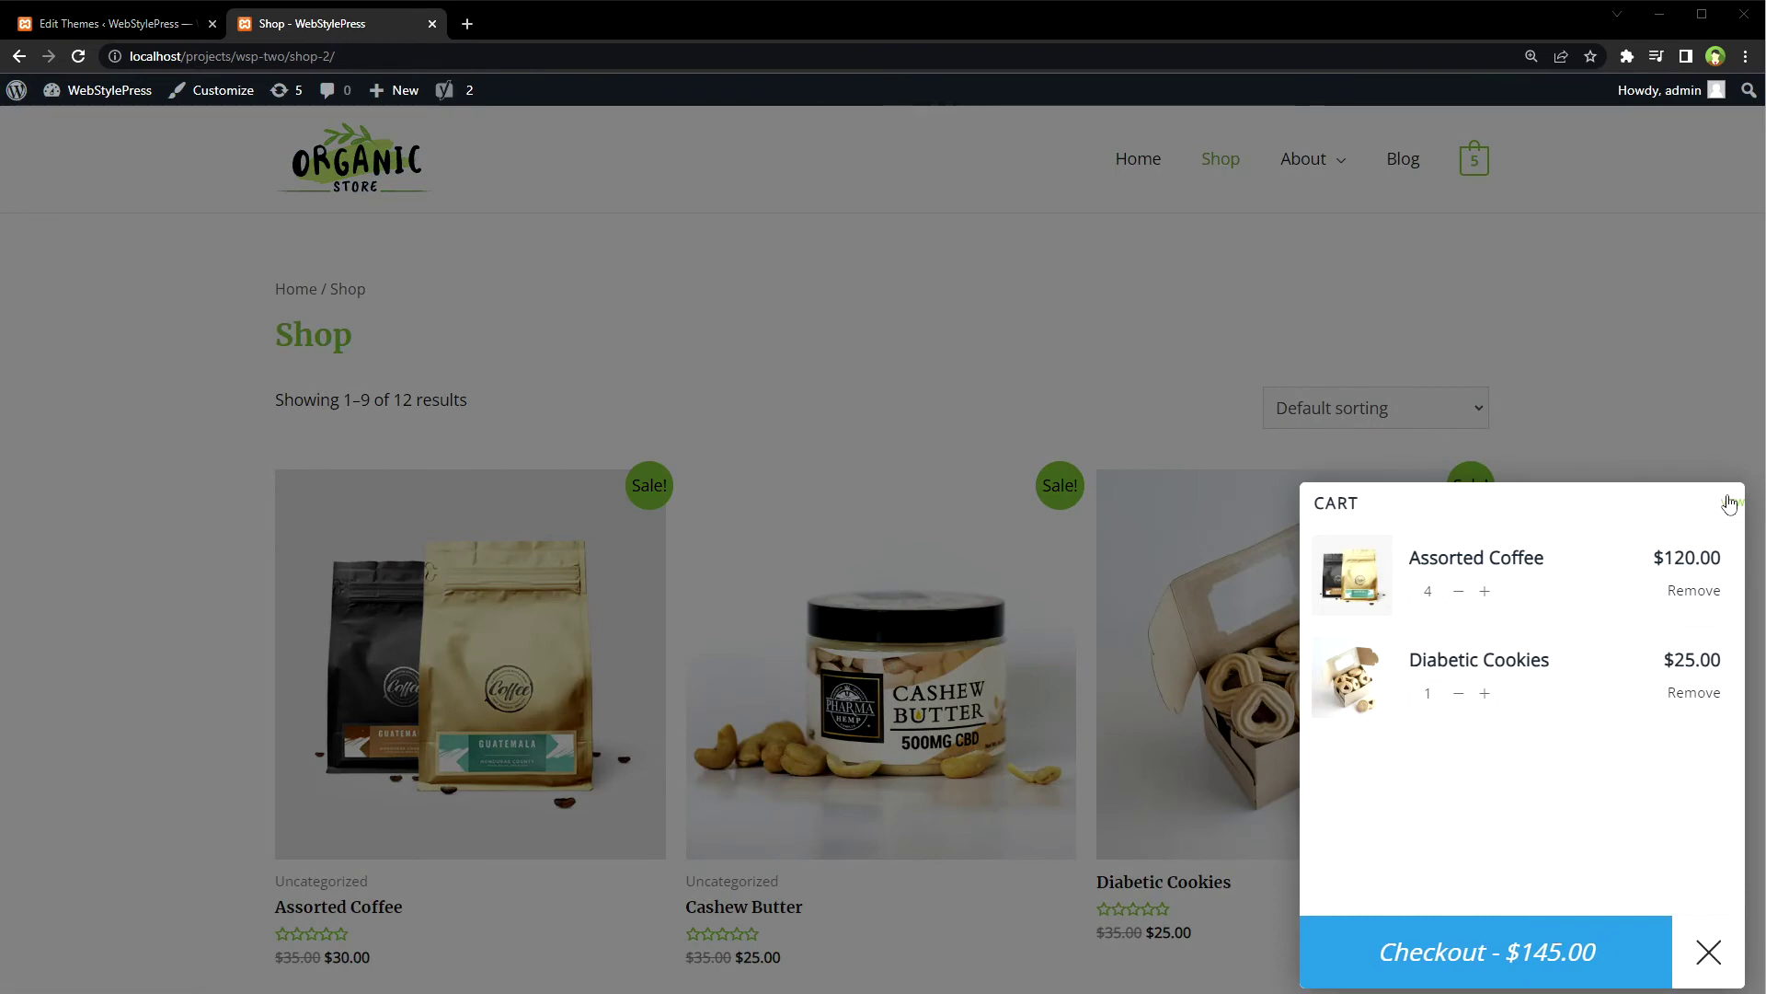
Step: Add class="link-view-cart" to the VIEW anchor, update footer.php, and reload the Shop page
click(167, 7)
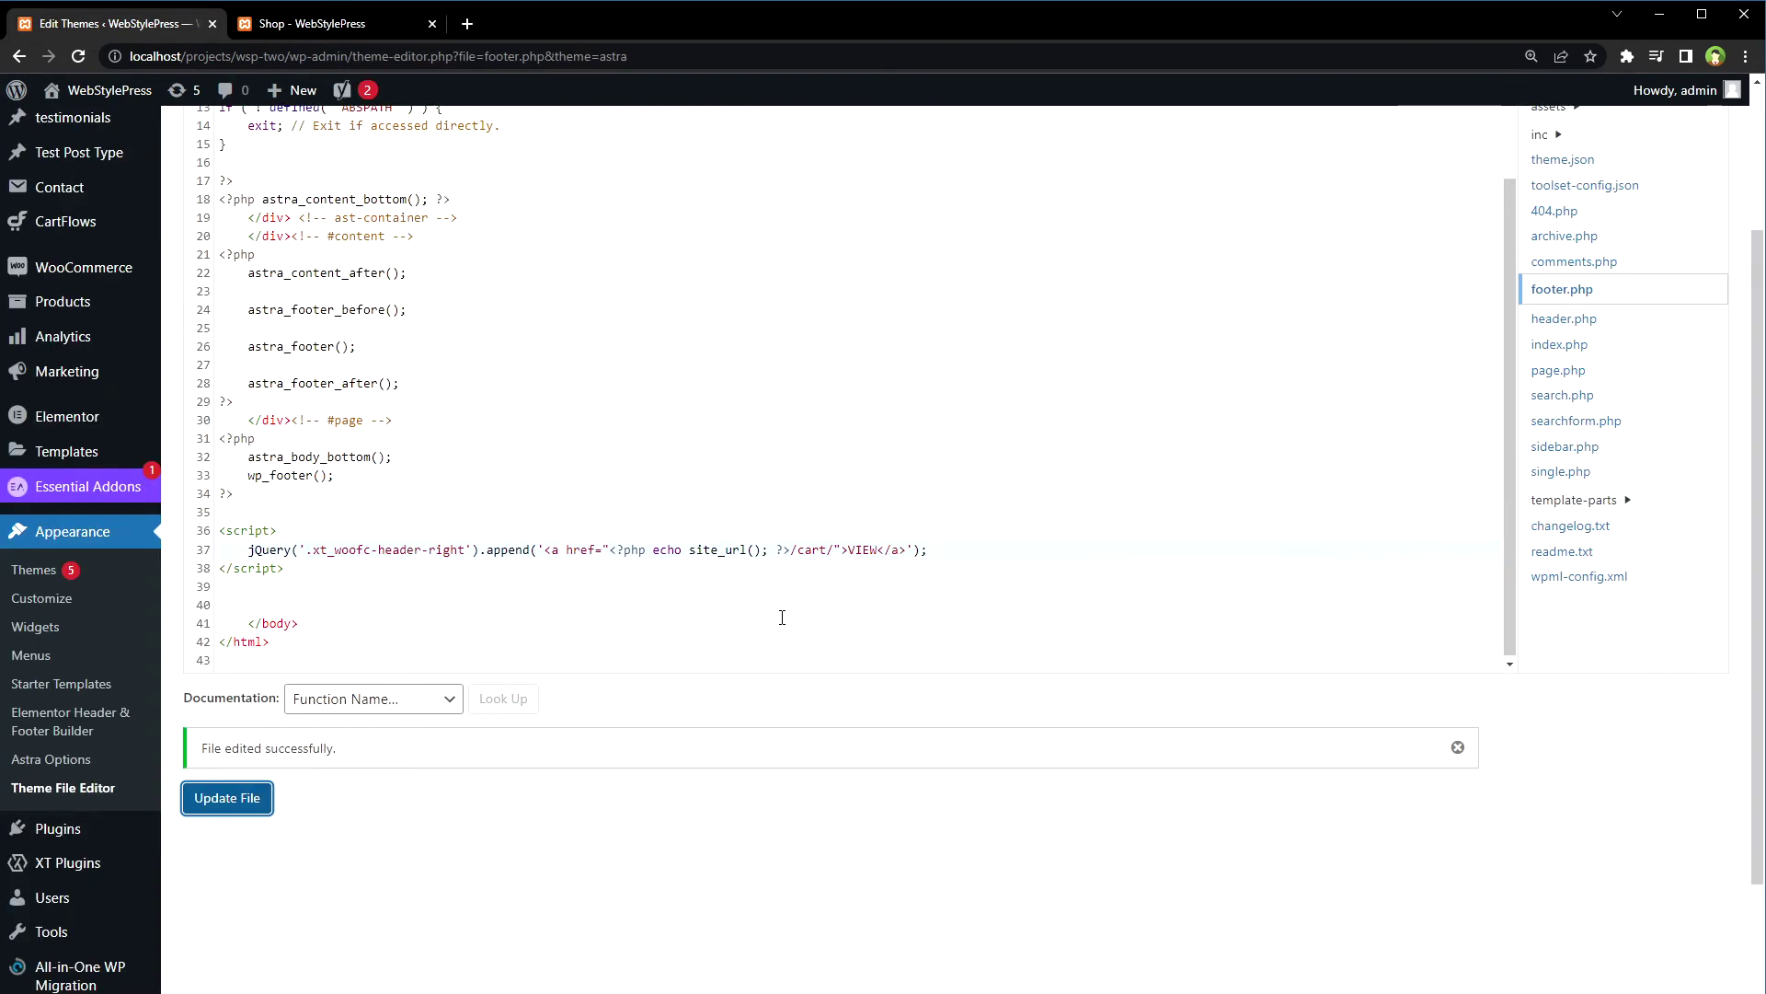
click(834, 550)
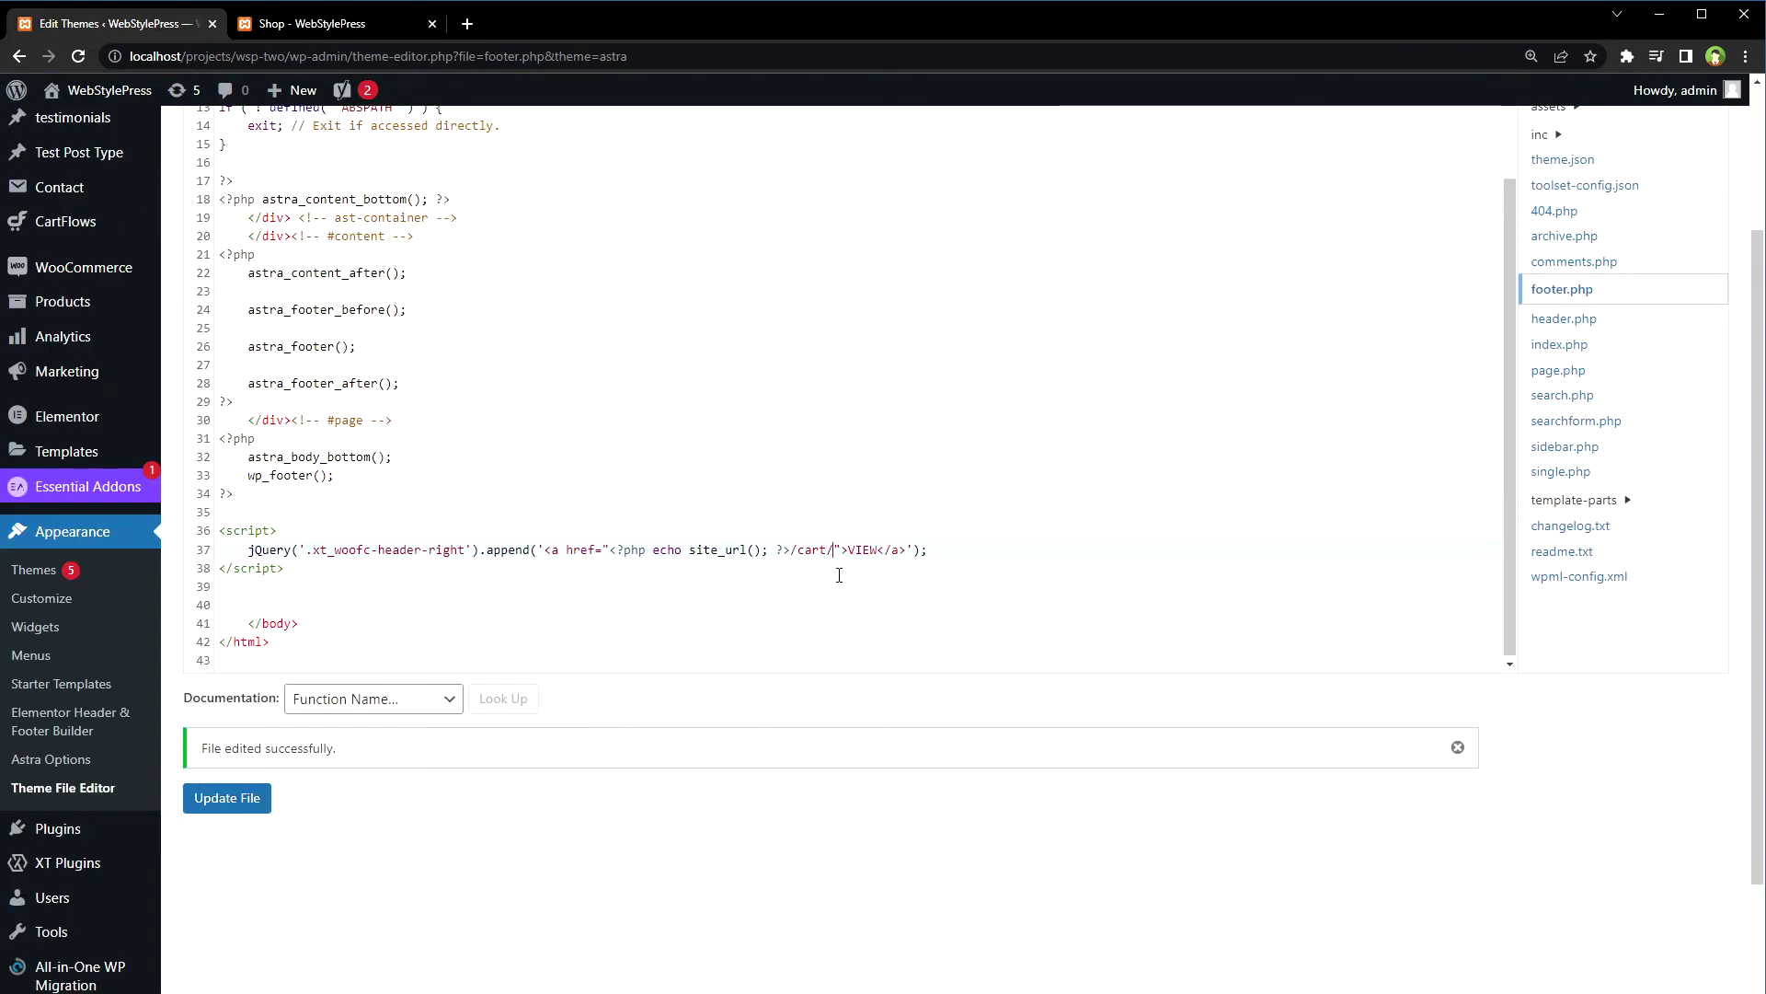
text(class="link-view-cart")
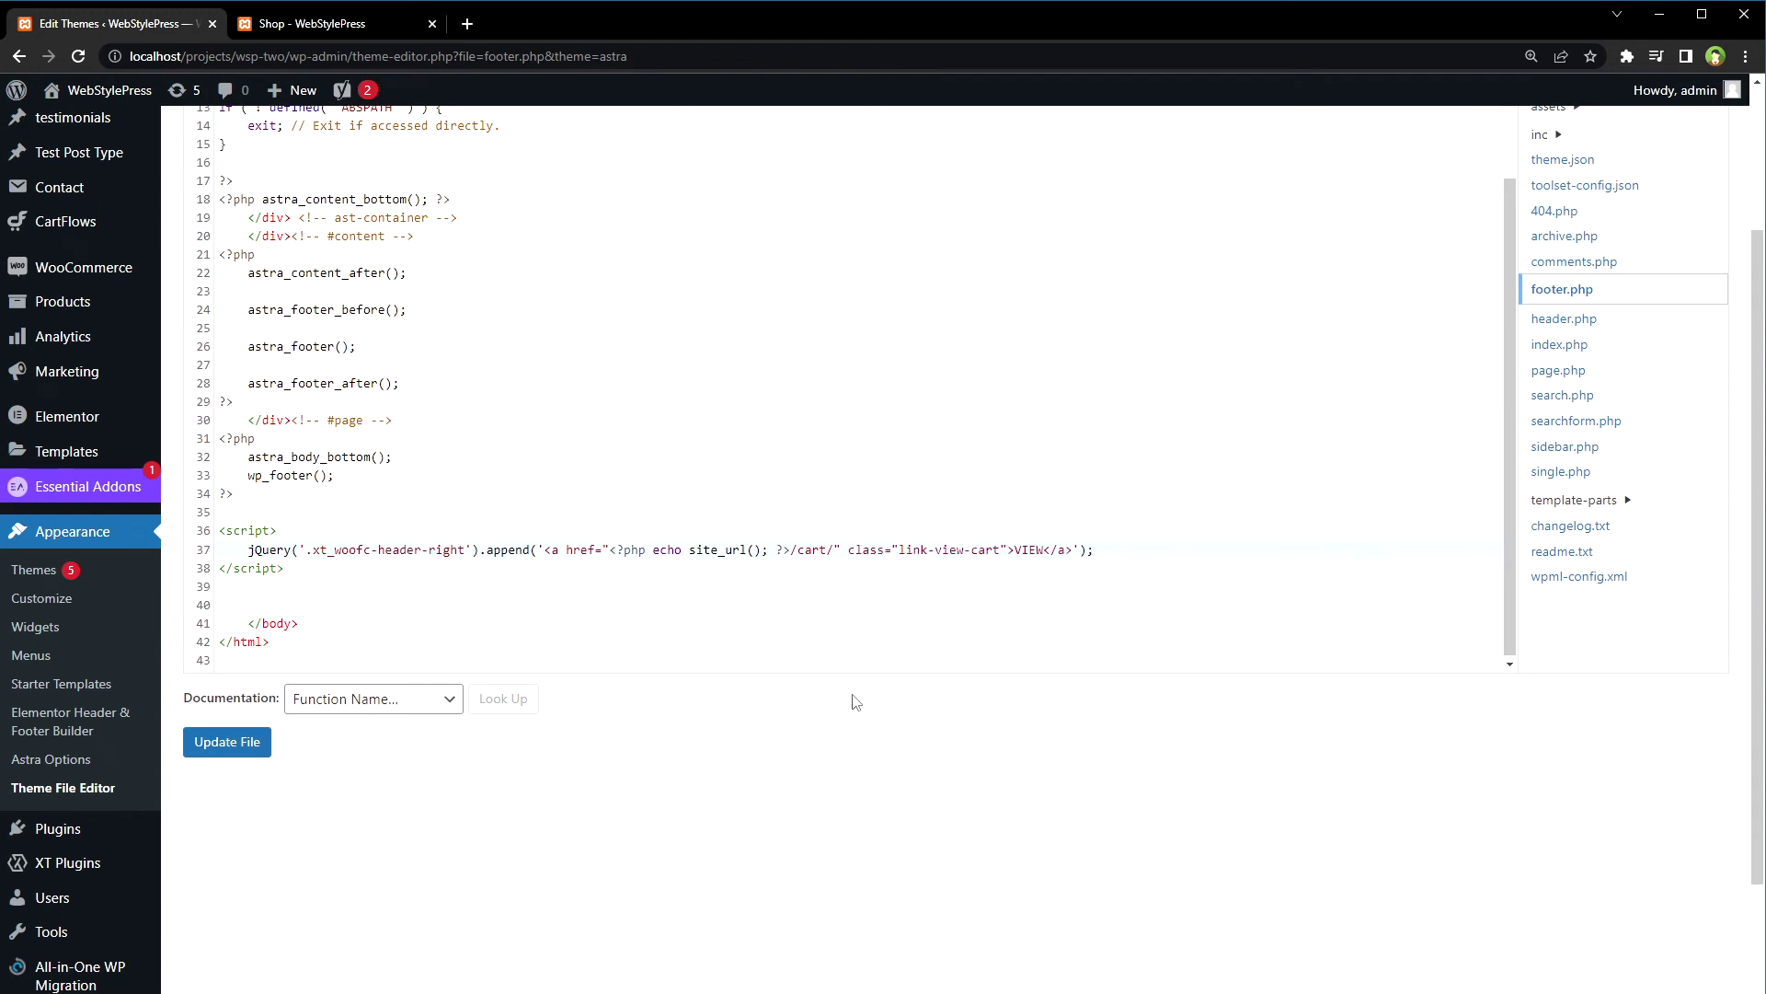
click(241, 747)
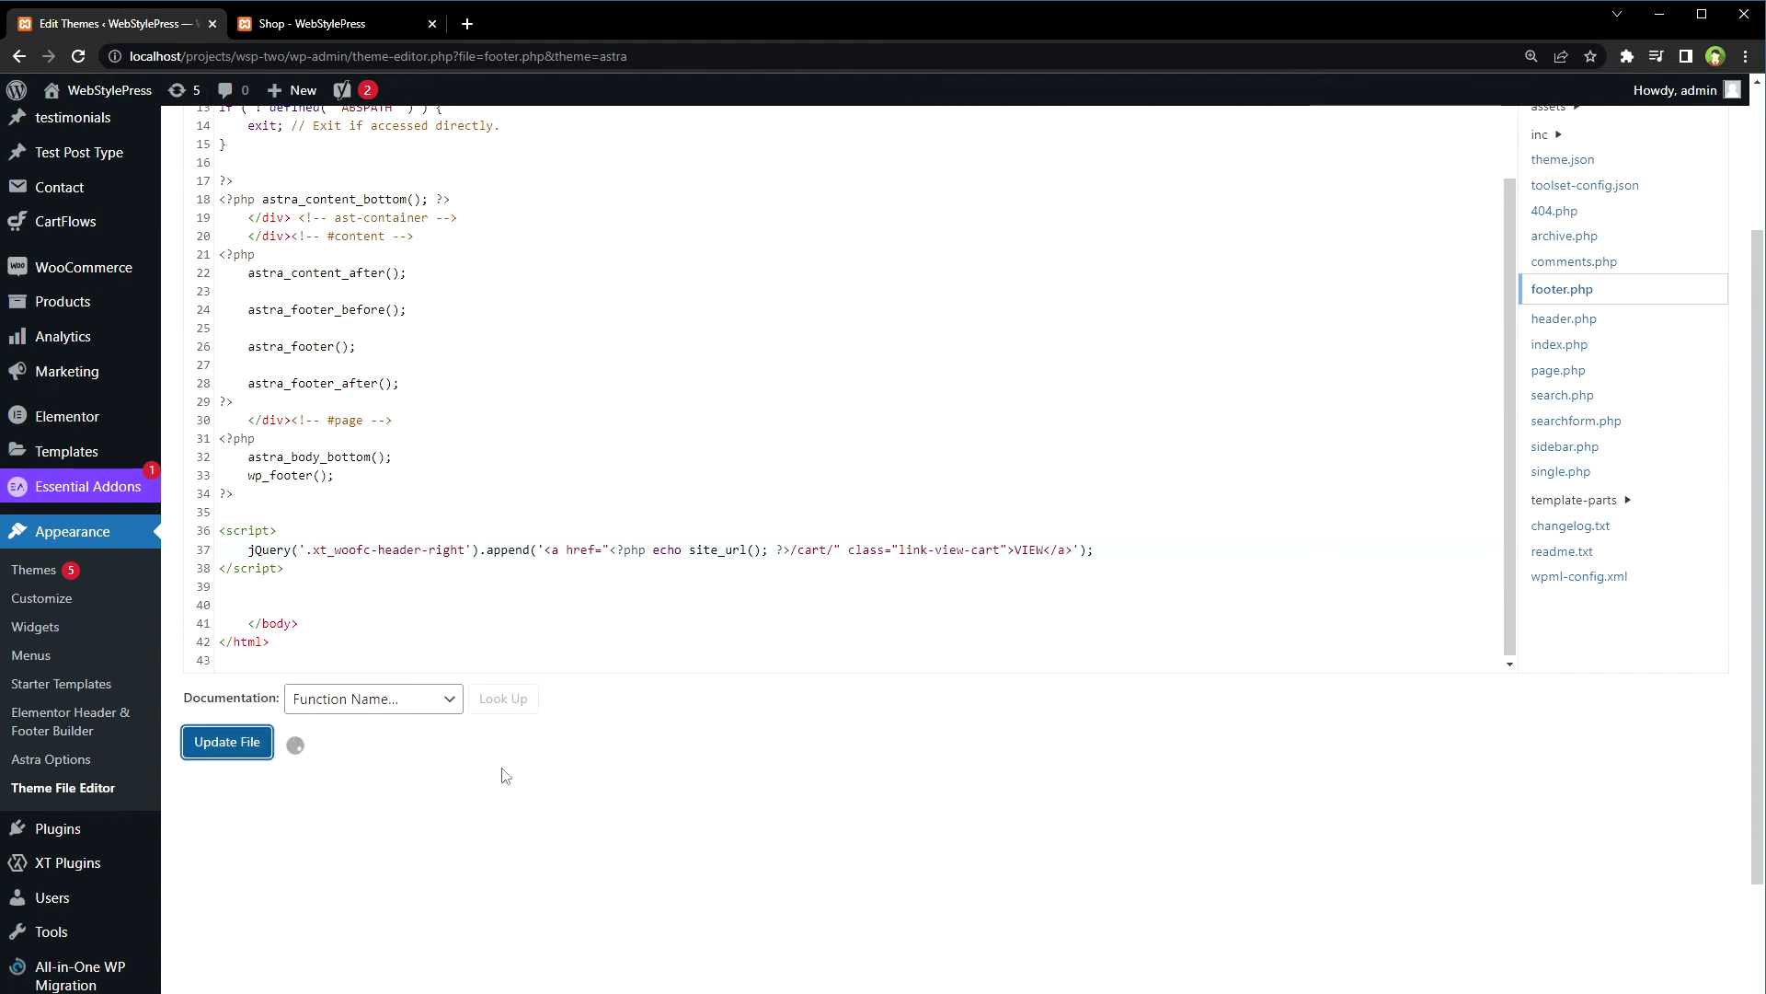
click(362, 25)
key(F5)
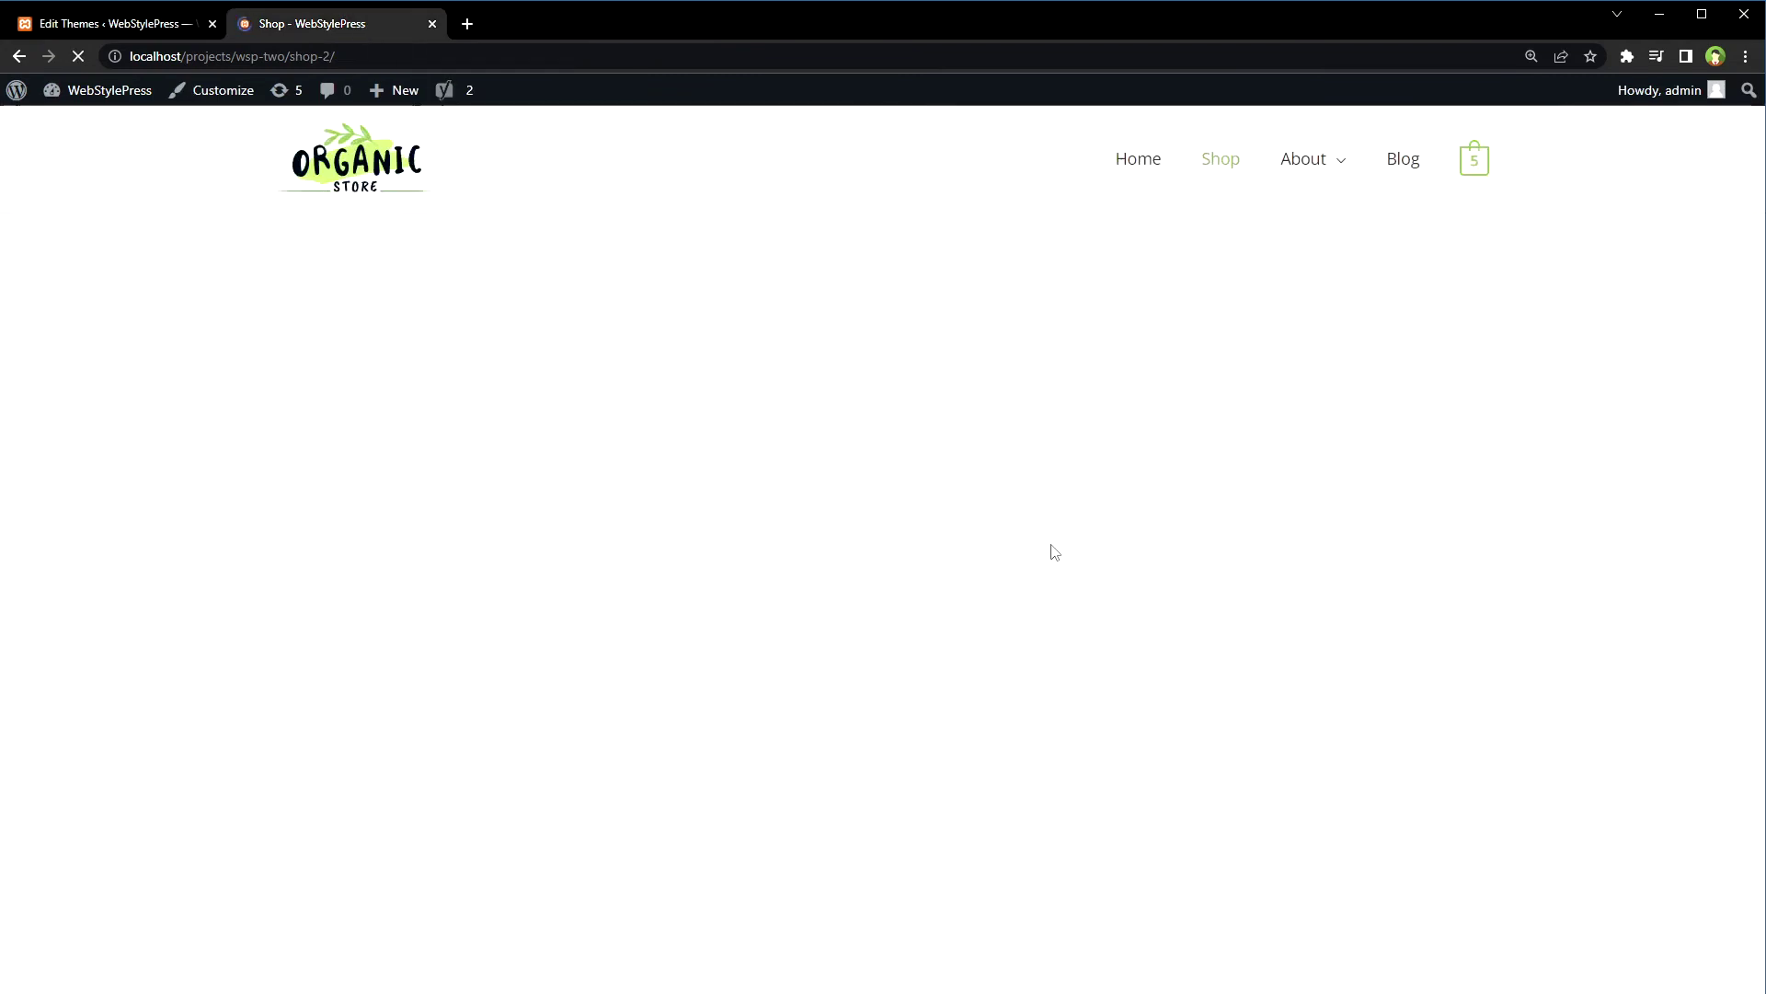
Step: Follow the floating cart's VIEW link to the Cart page, then return to Shop and reopen the cart
click(1693, 952)
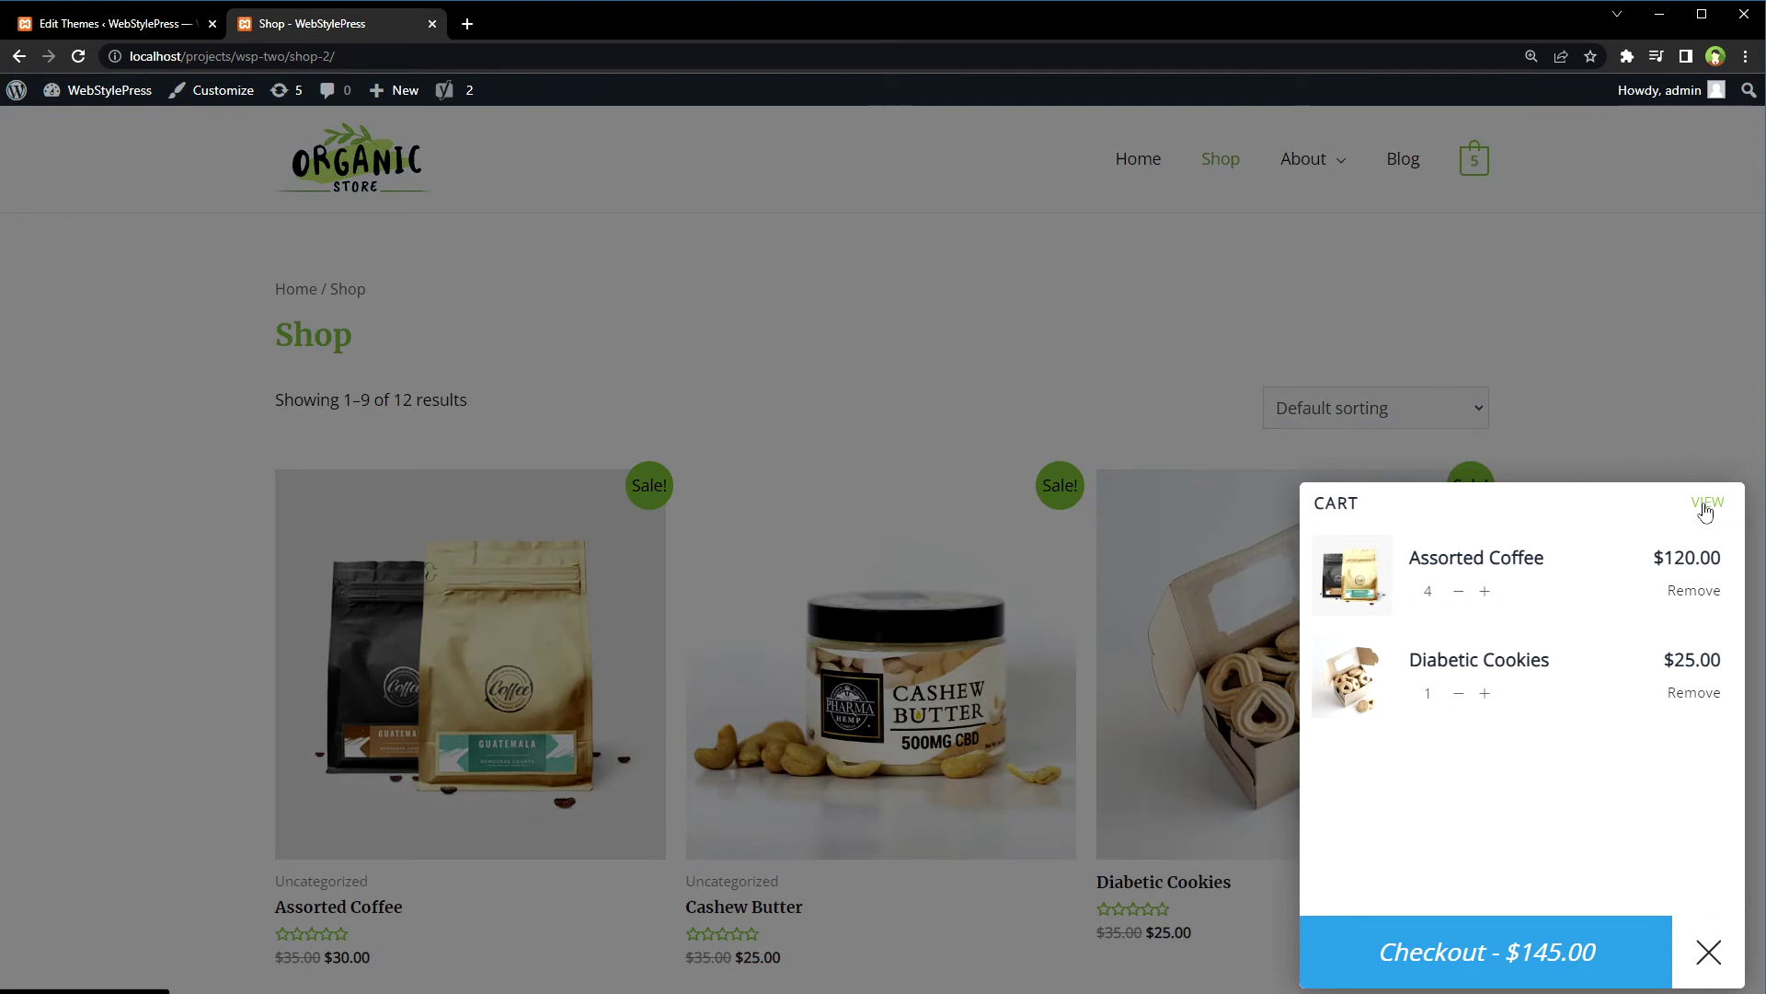
click(1705, 513)
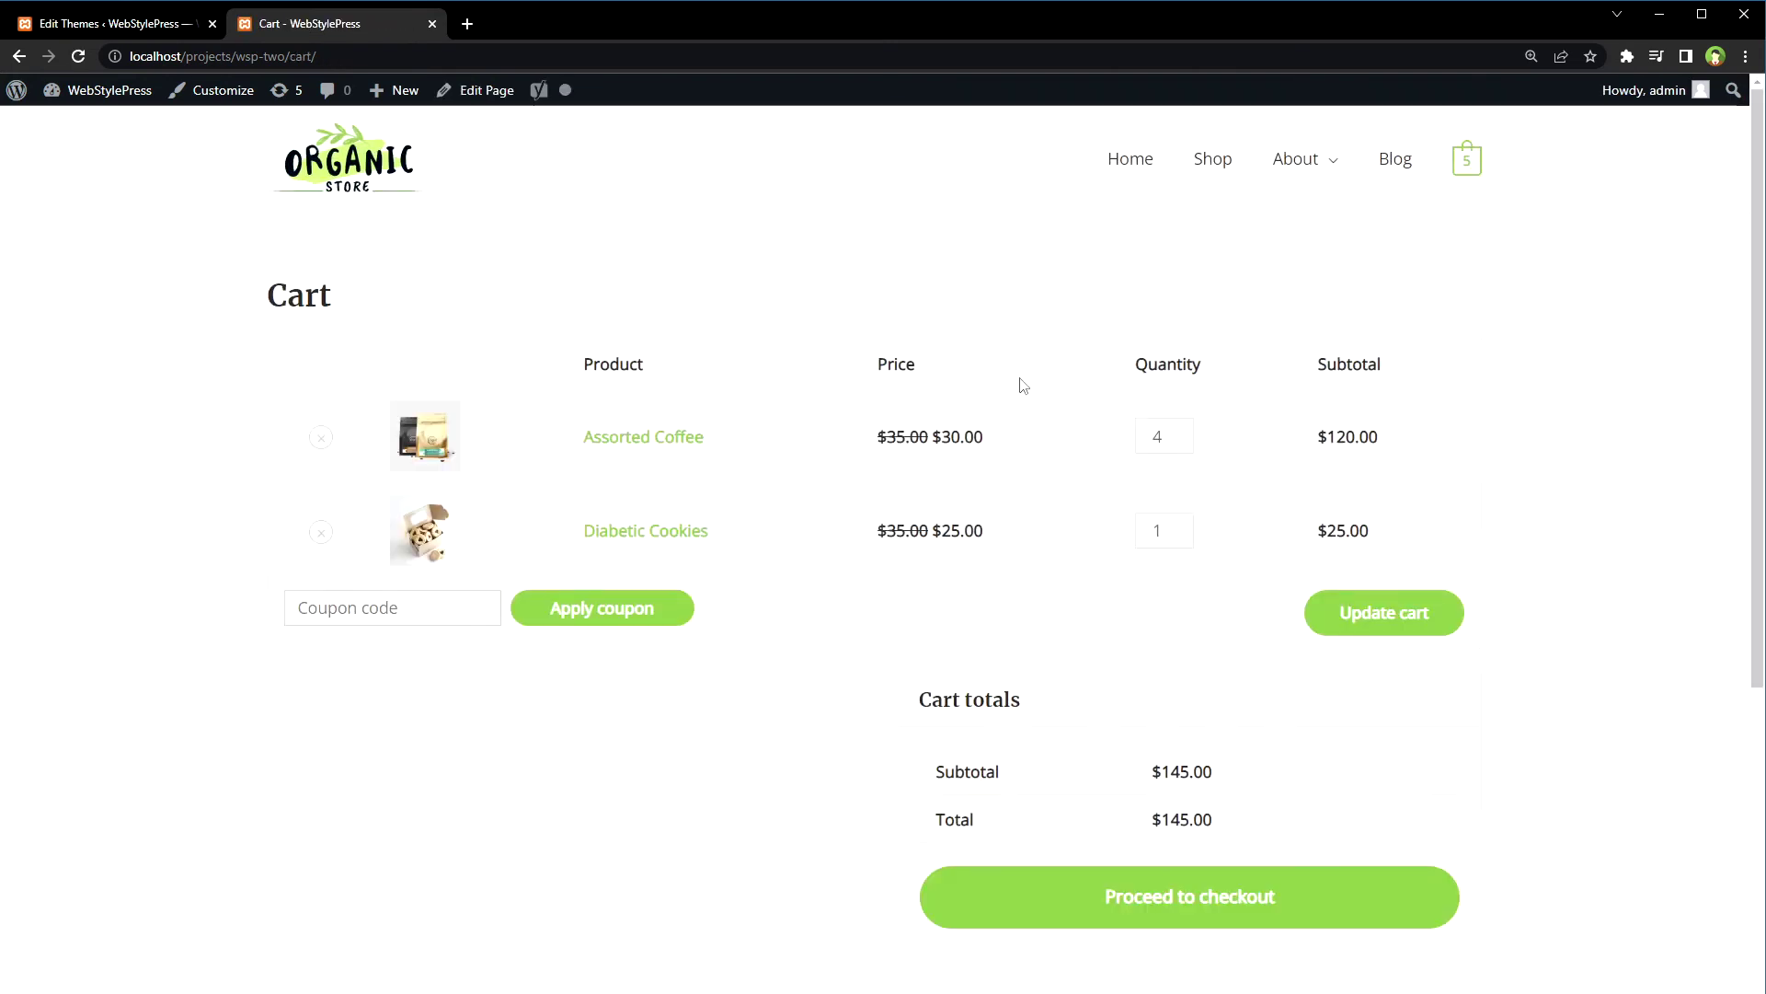
click(1198, 182)
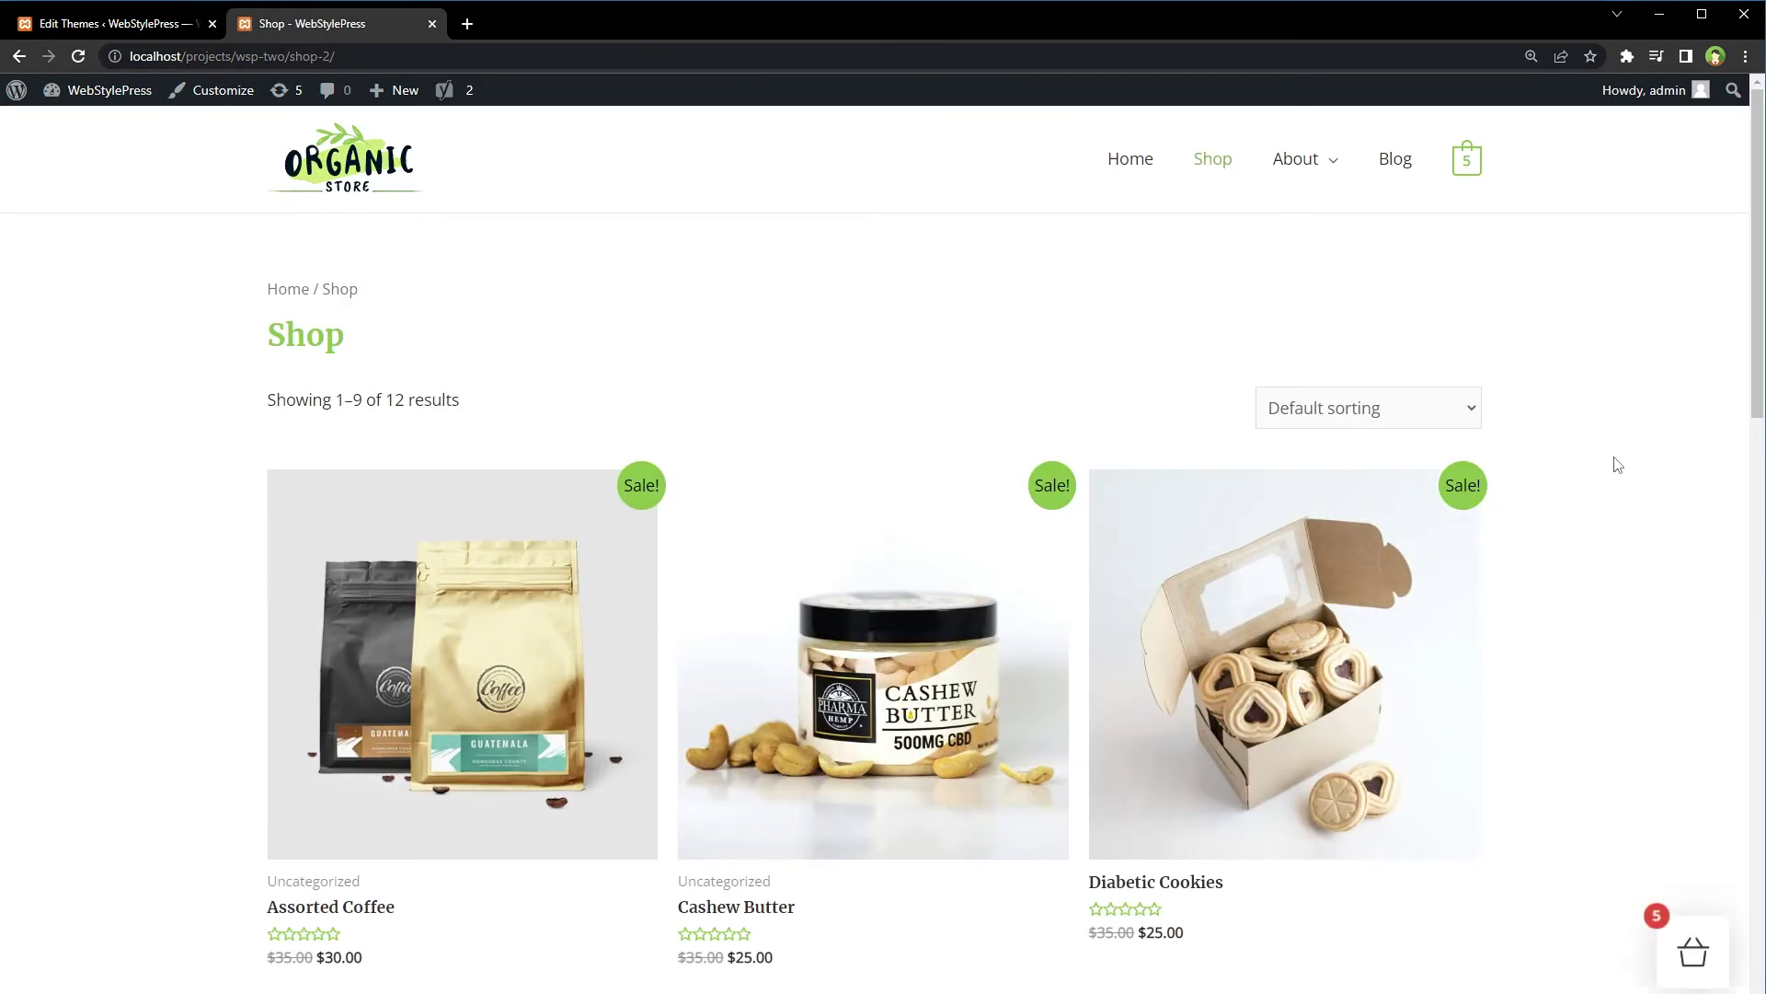
click(1691, 952)
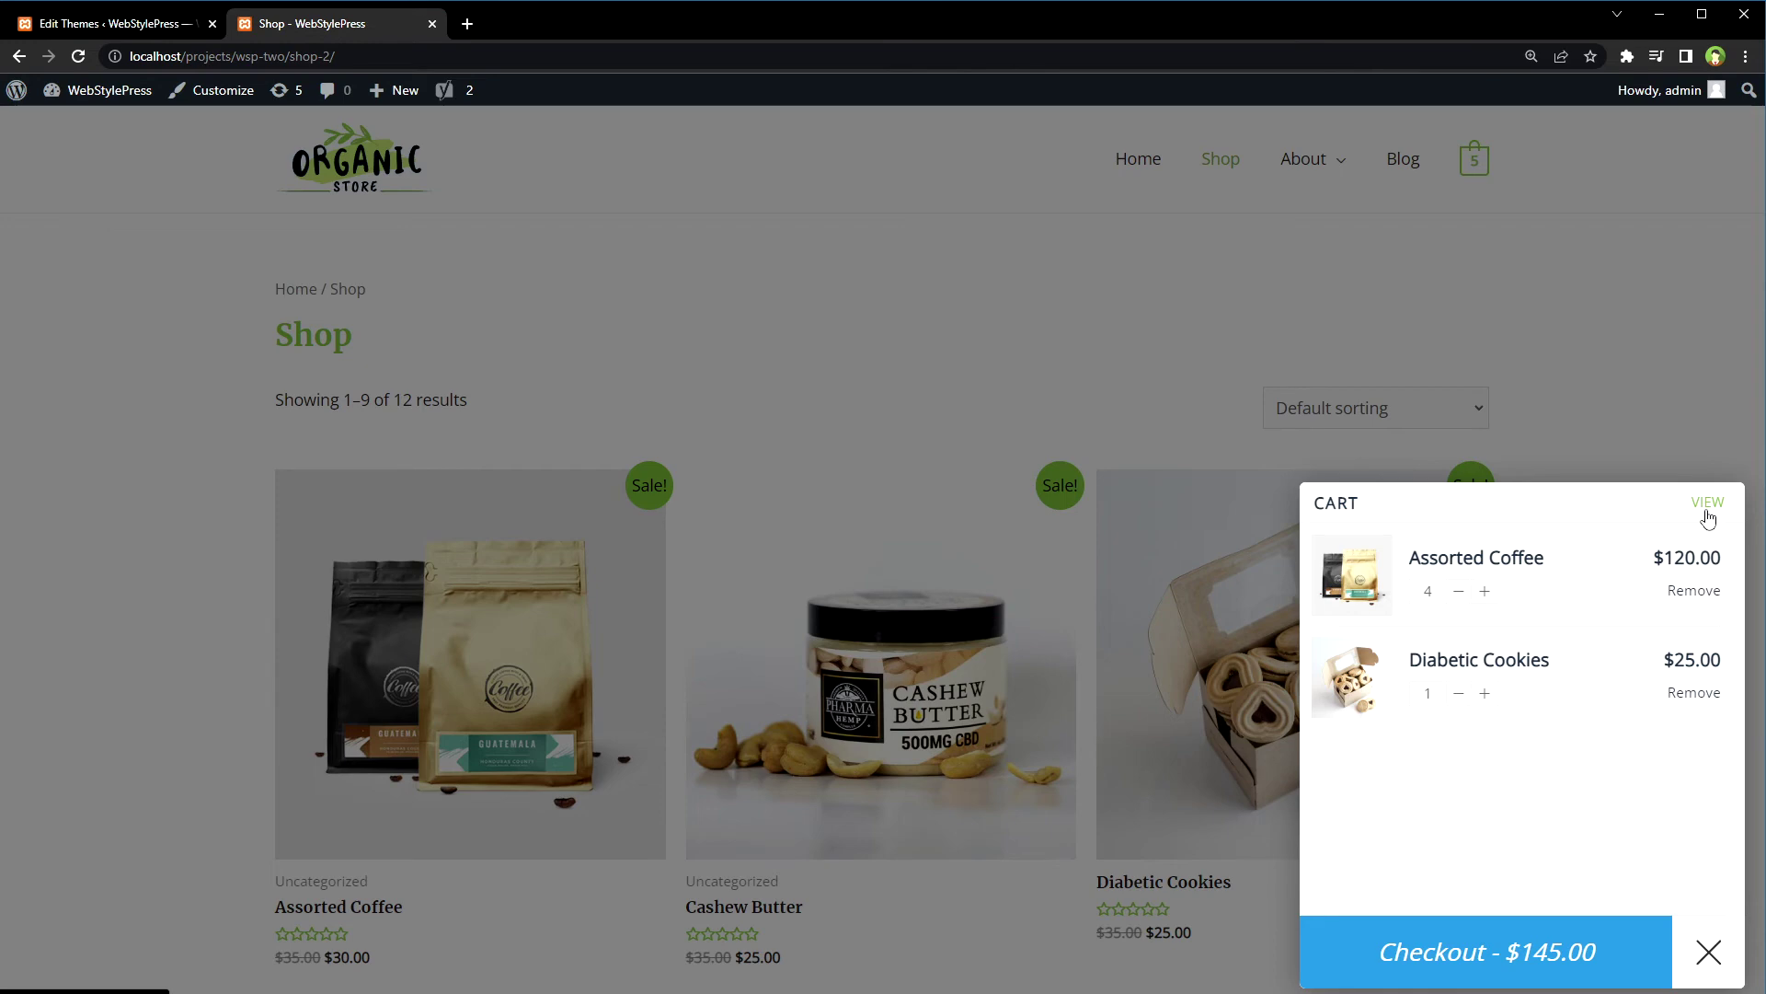
Step: Open XT Plugins > Floating Cart settings in the admin tab, then switch back to the Shop tab
click(101, 23)
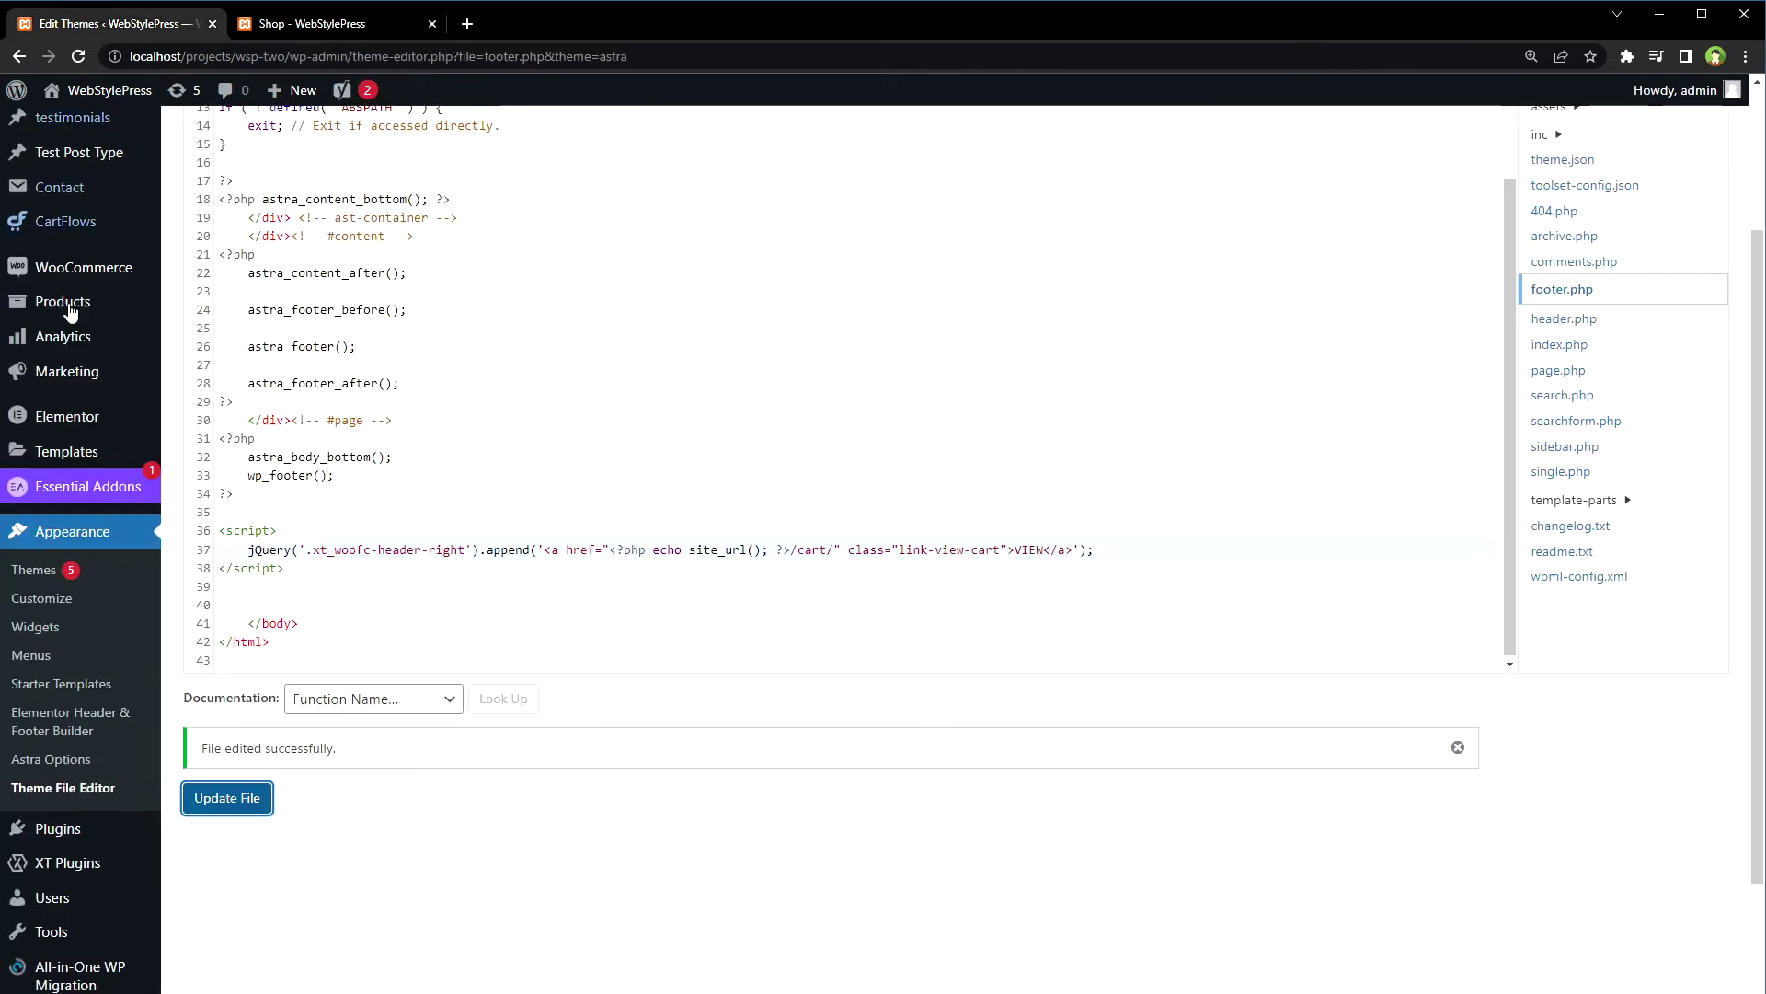
mouse_move(83, 865)
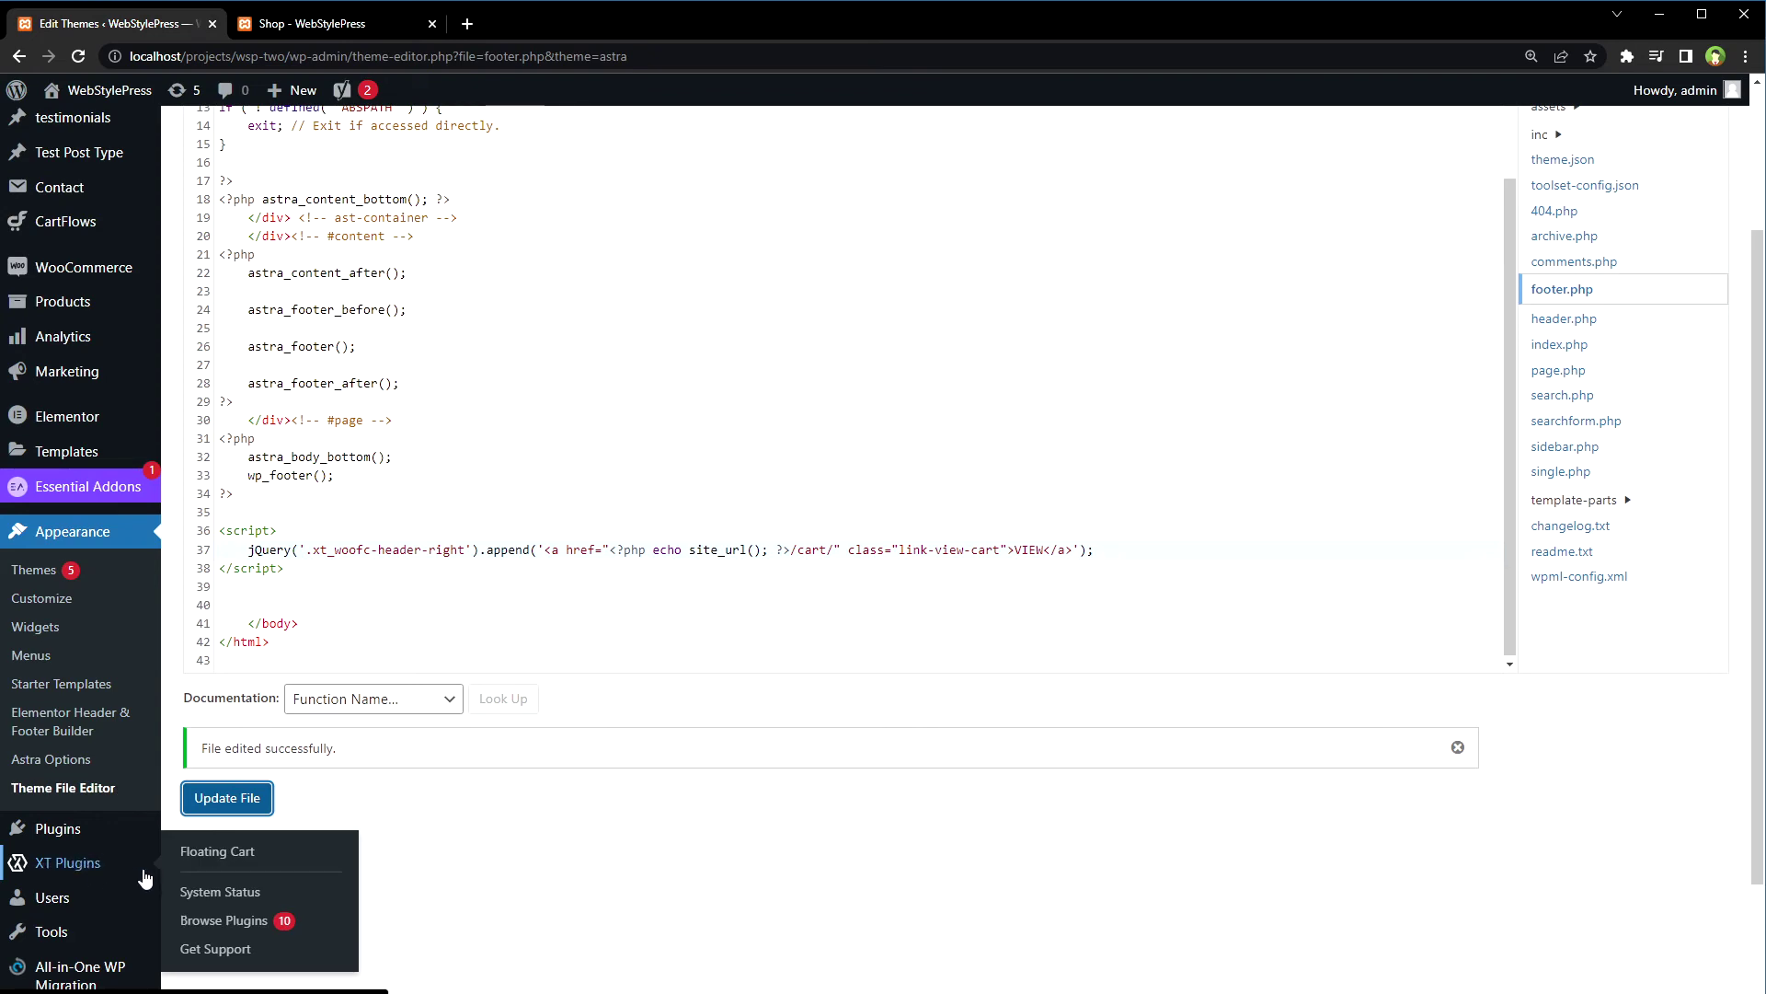
click(229, 868)
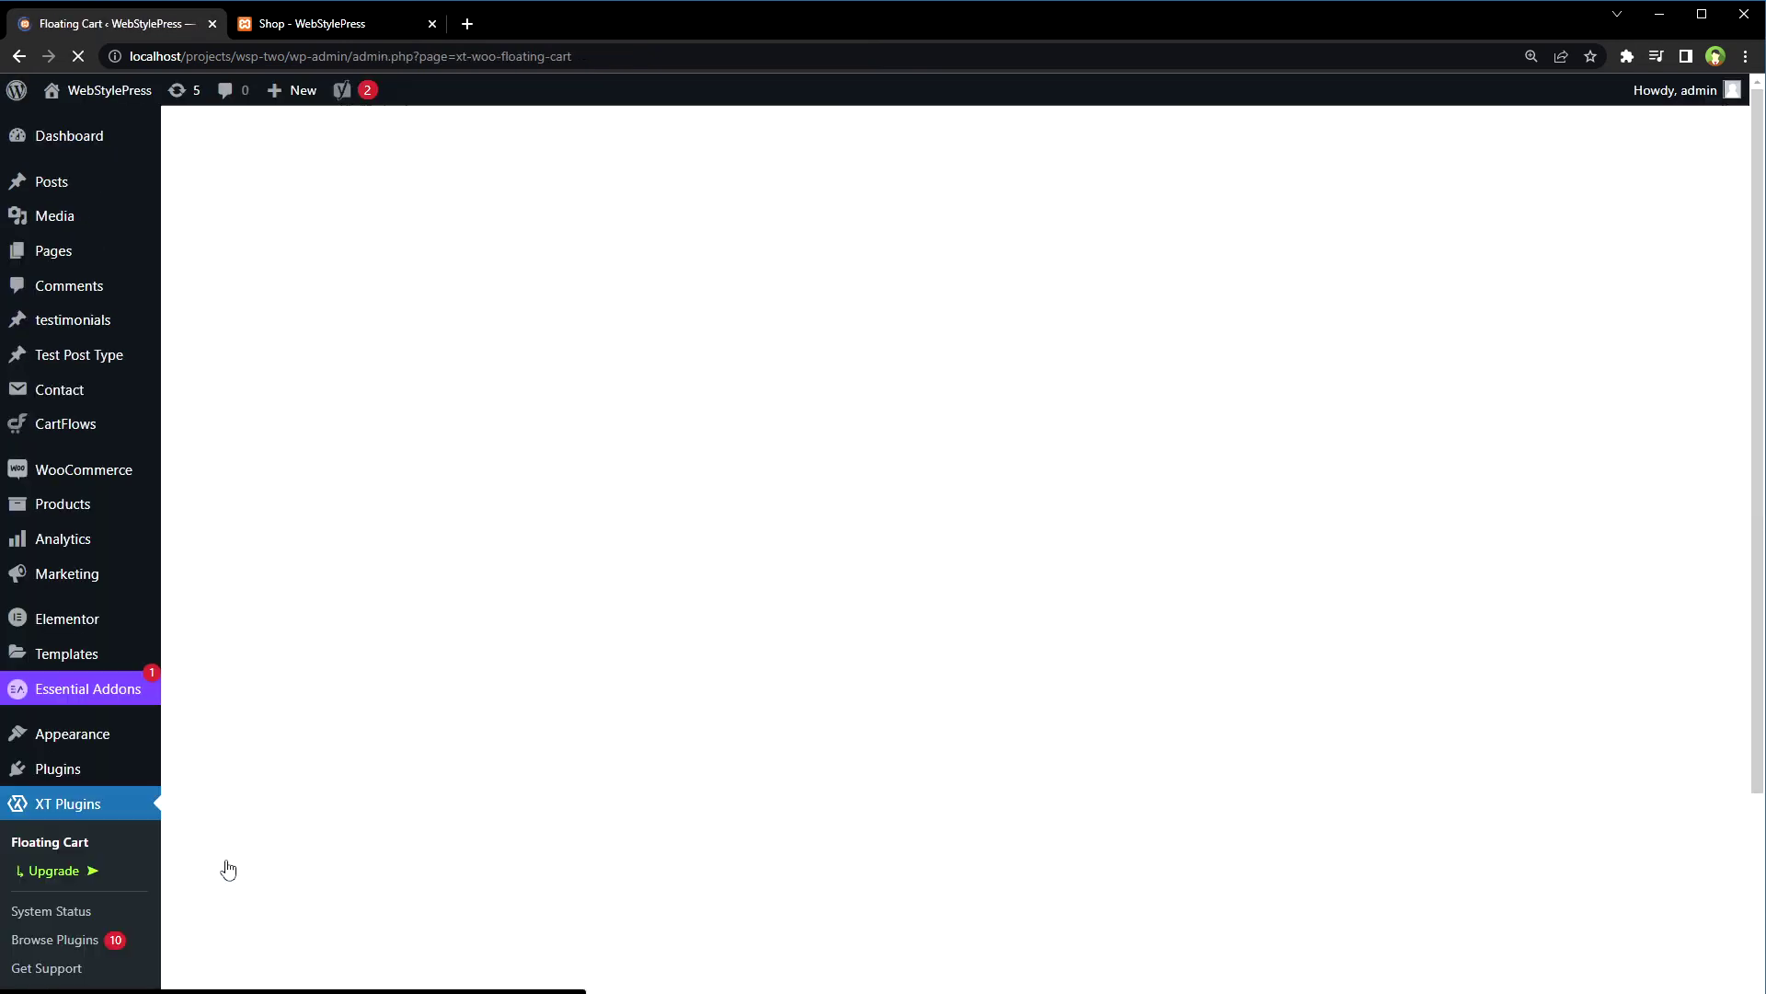
click(357, 40)
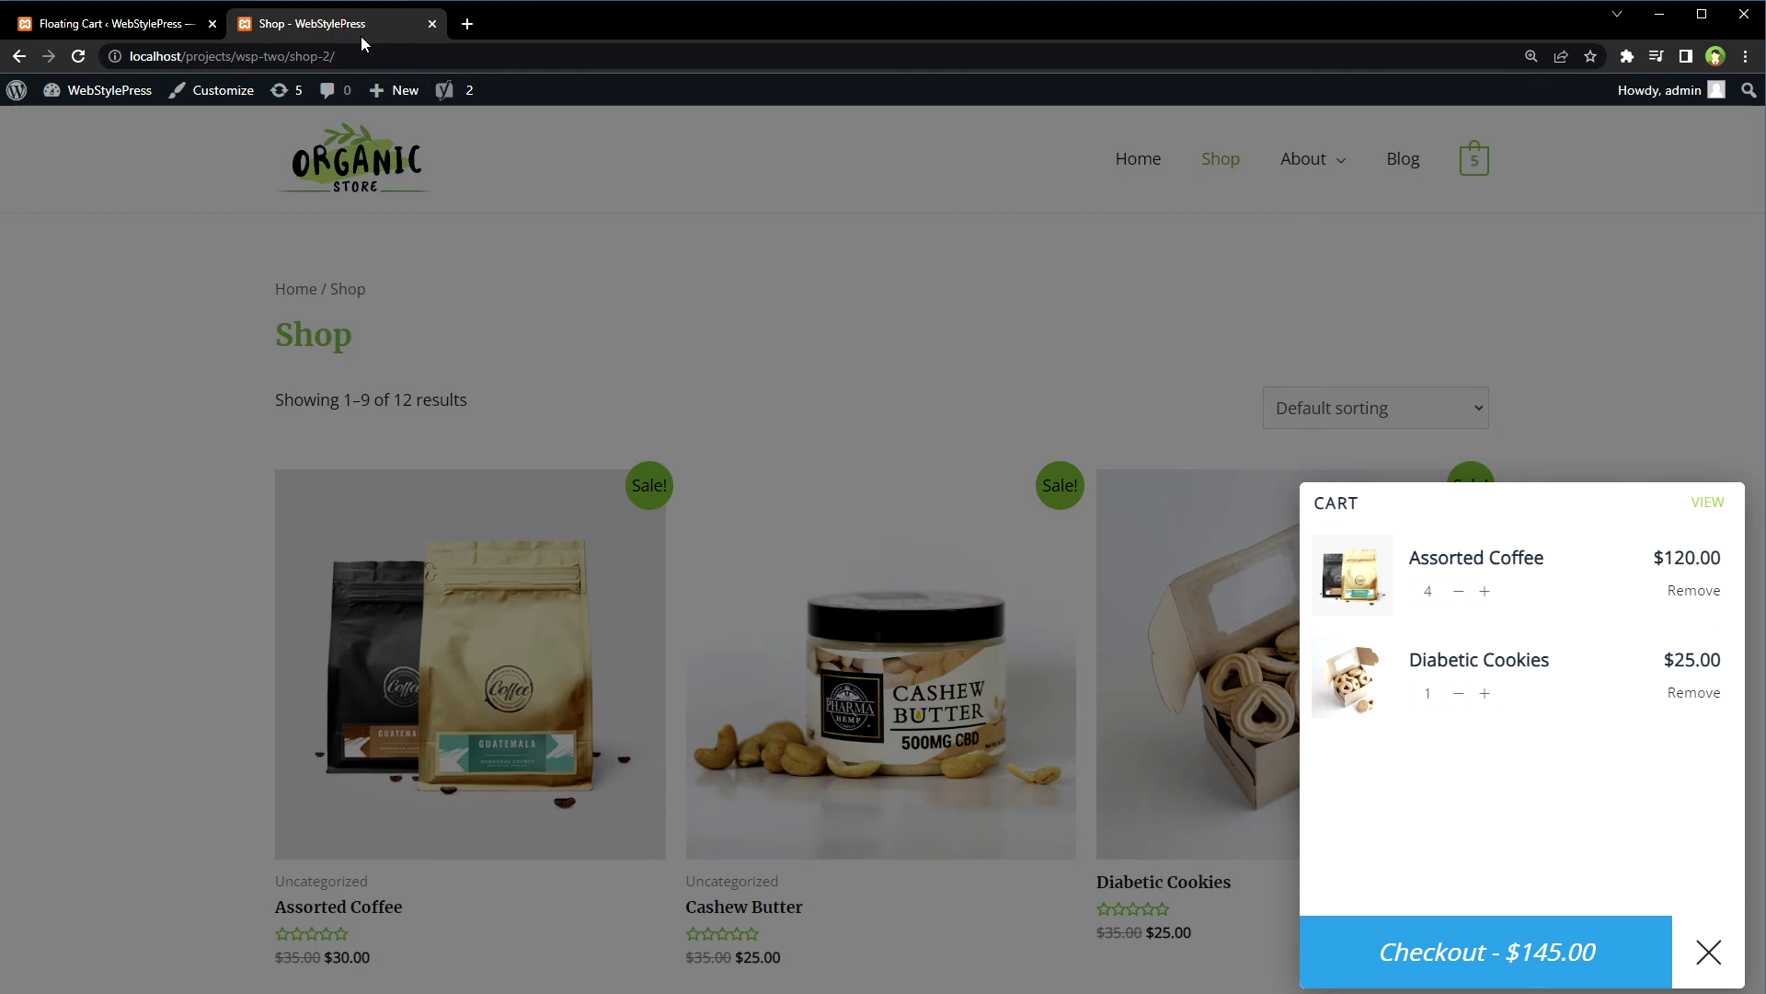
Step: Run xt_woofc_refresh_cart(); in the browser's DevTools console, then close DevTools
right_click(213, 321)
click(267, 641)
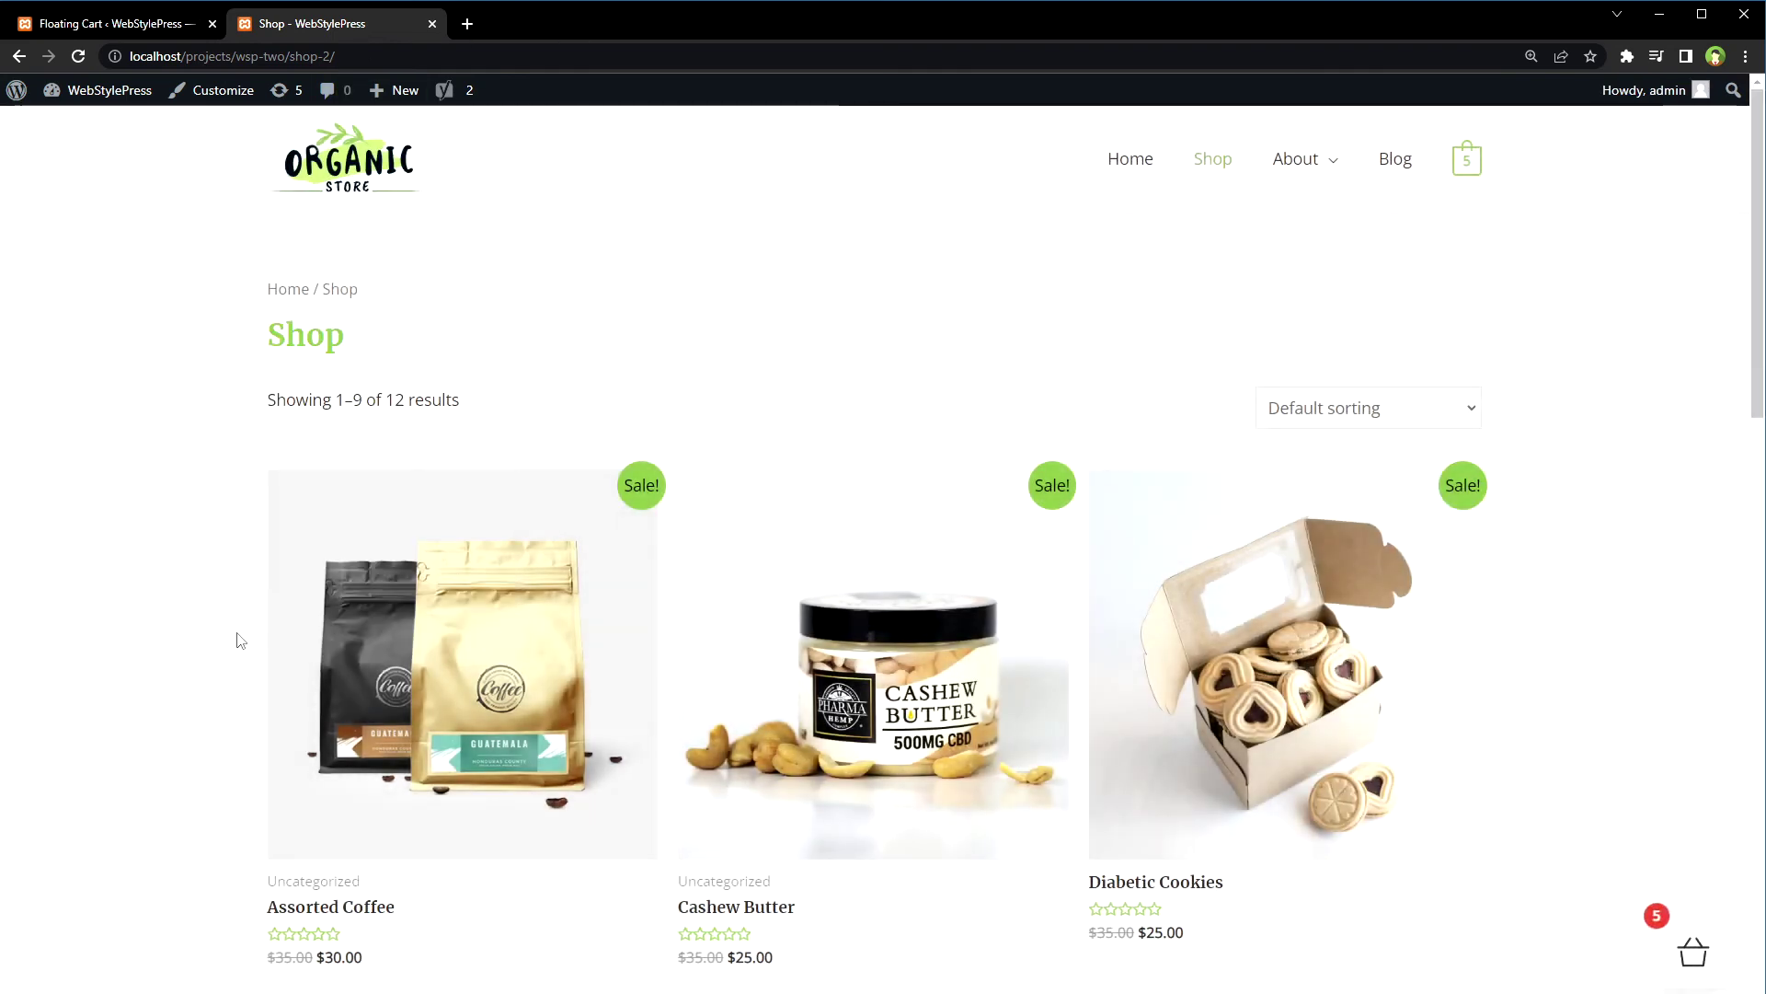
click(197, 653)
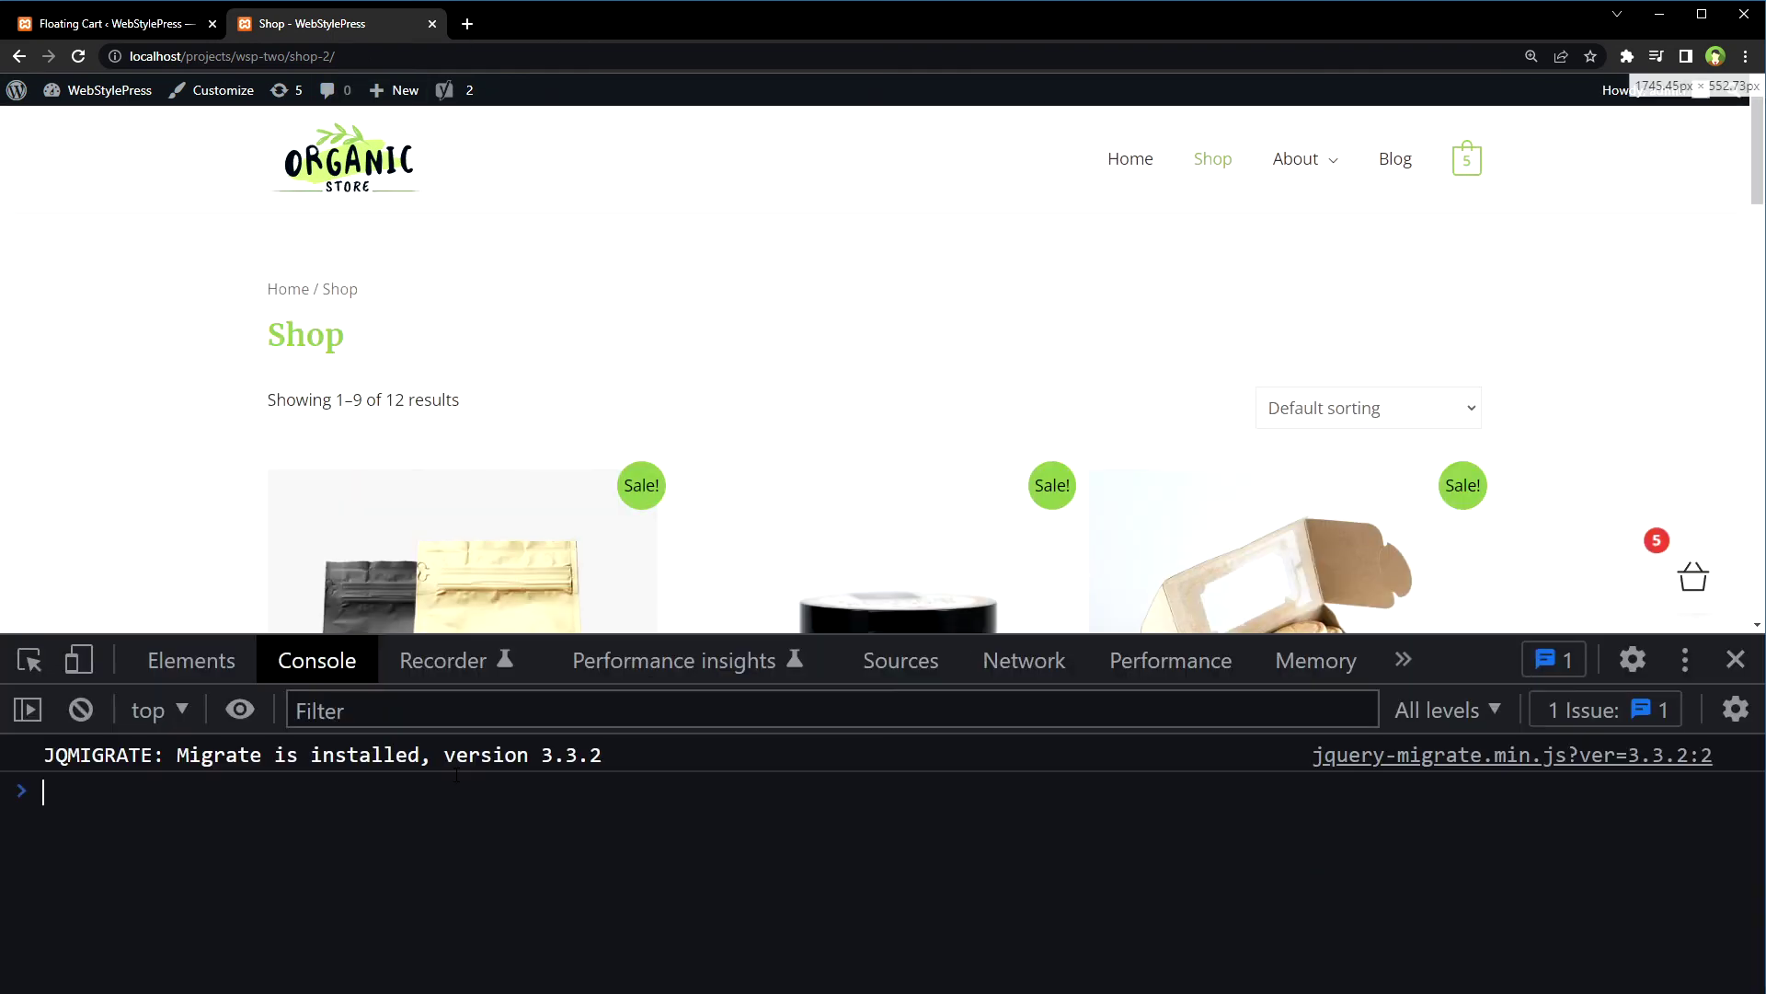
text(xt_woofc_refresh_cart();)
key(Home)
key(ctrl+shift+Right)
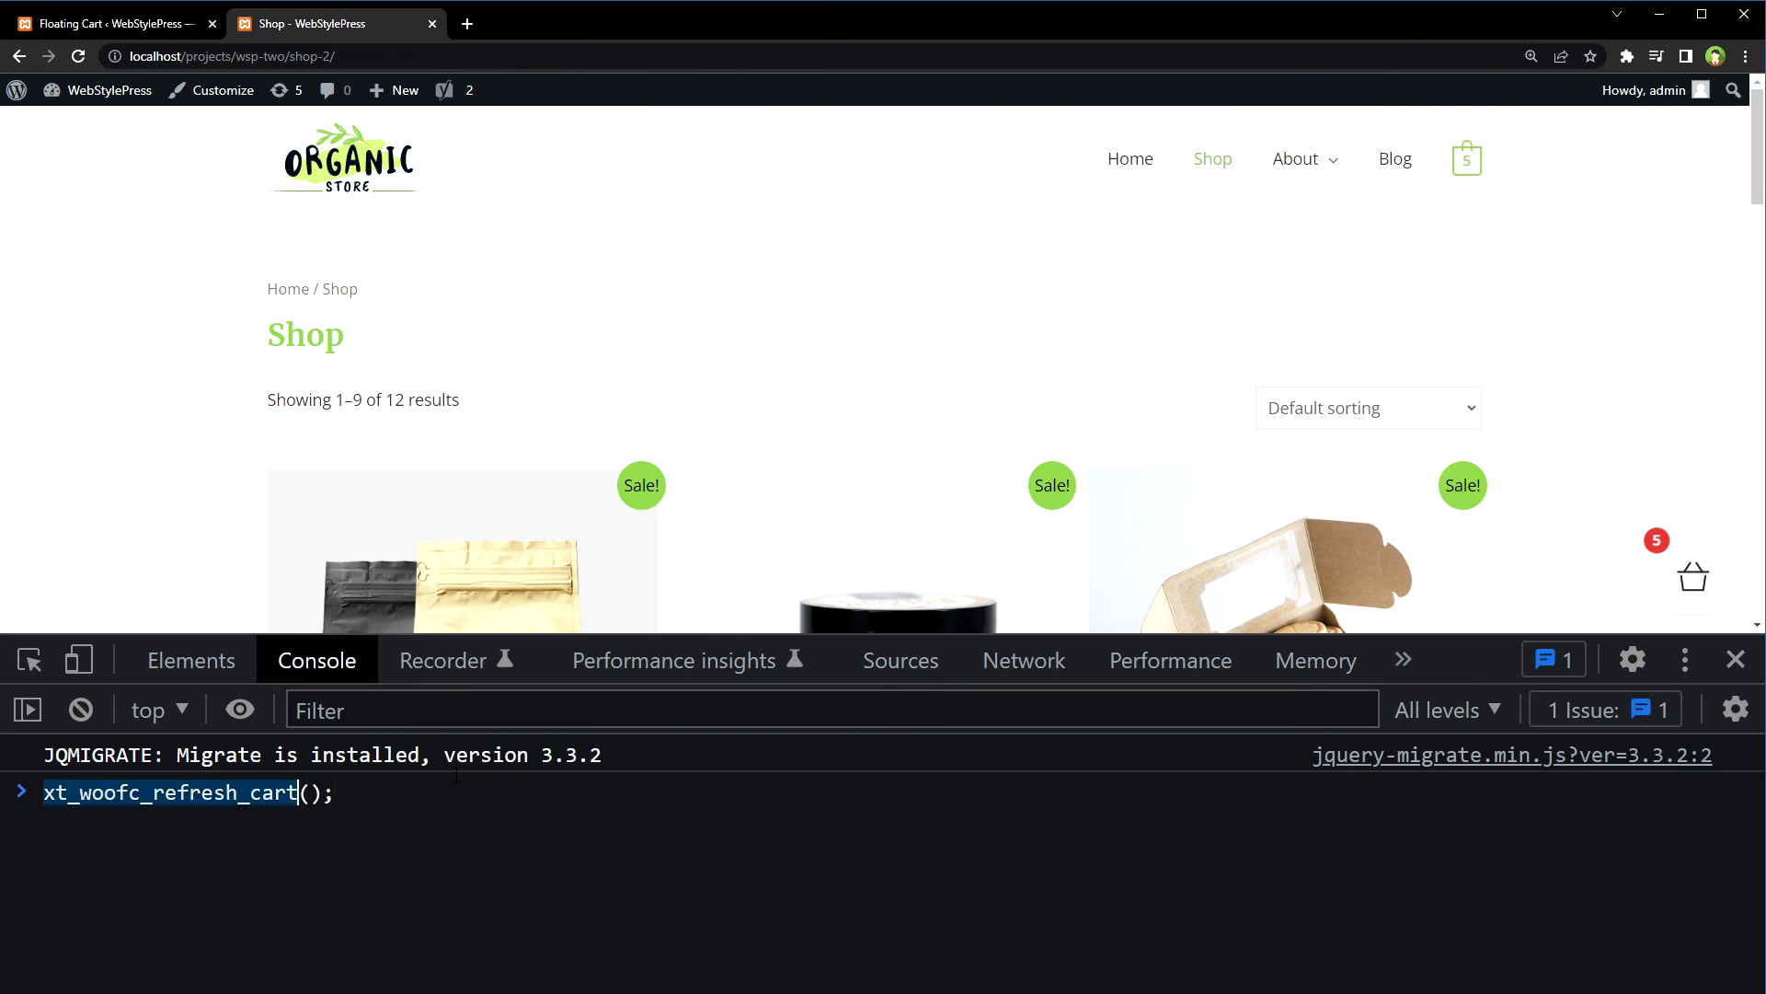
key(End)
key(F12)
click(1721, 952)
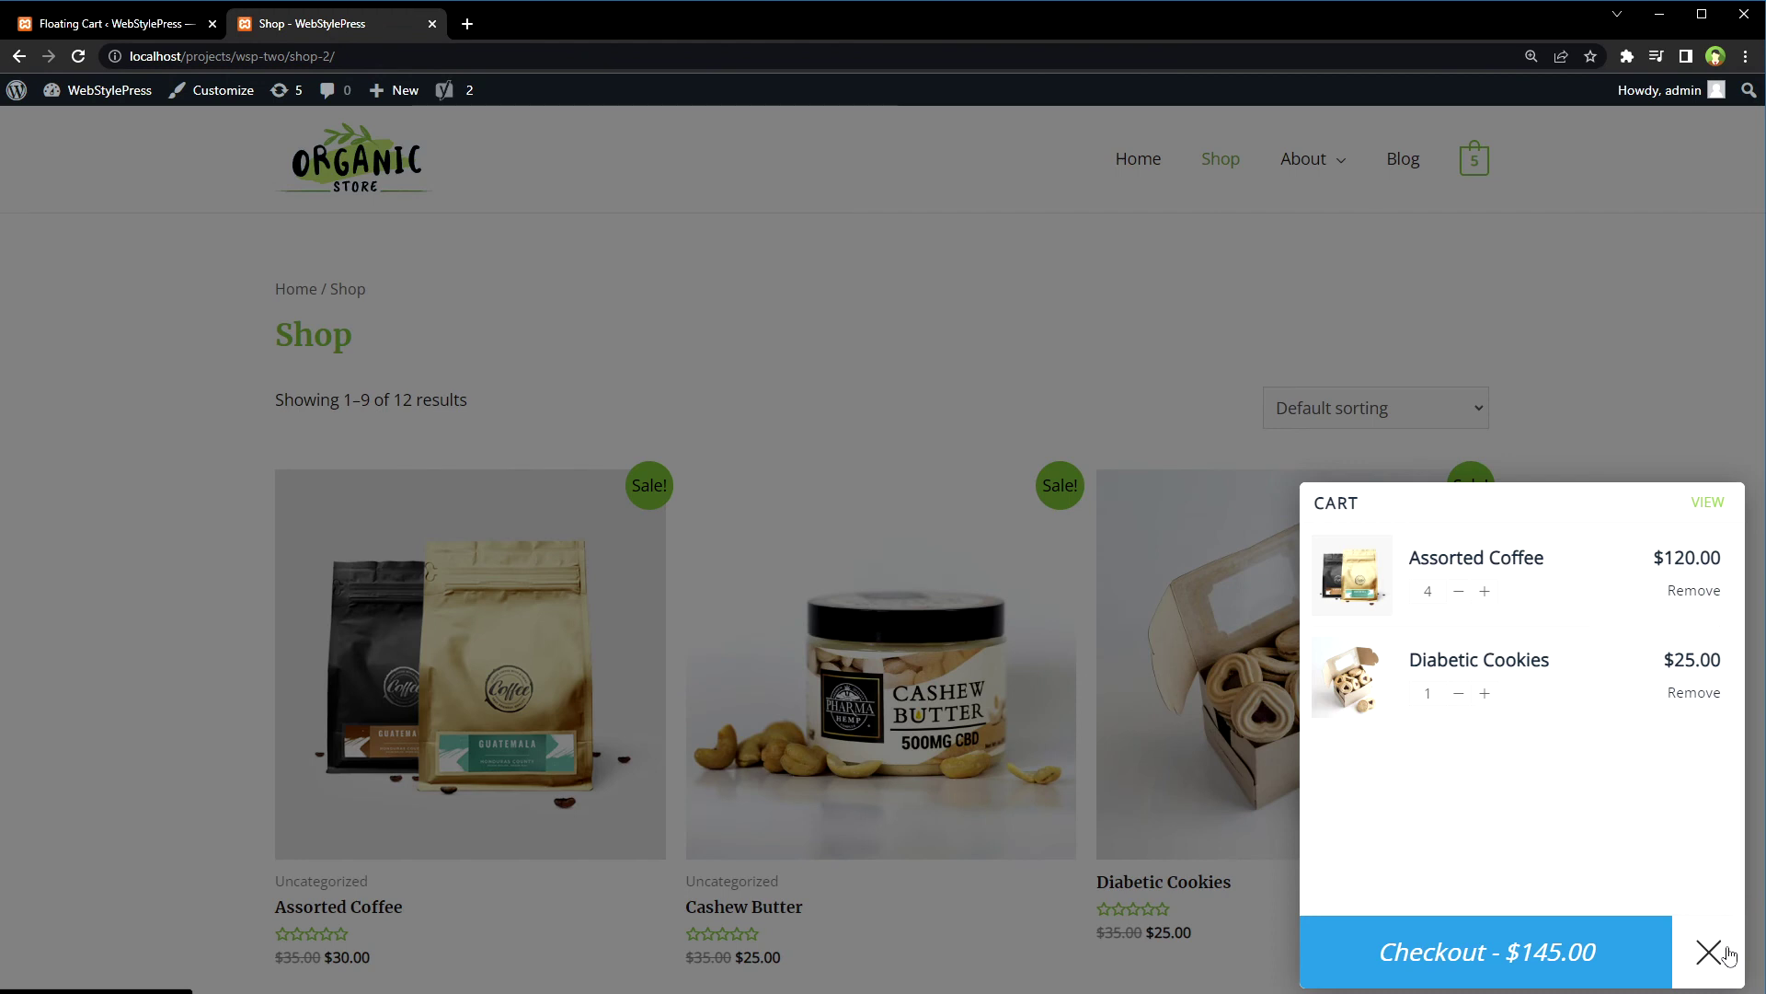